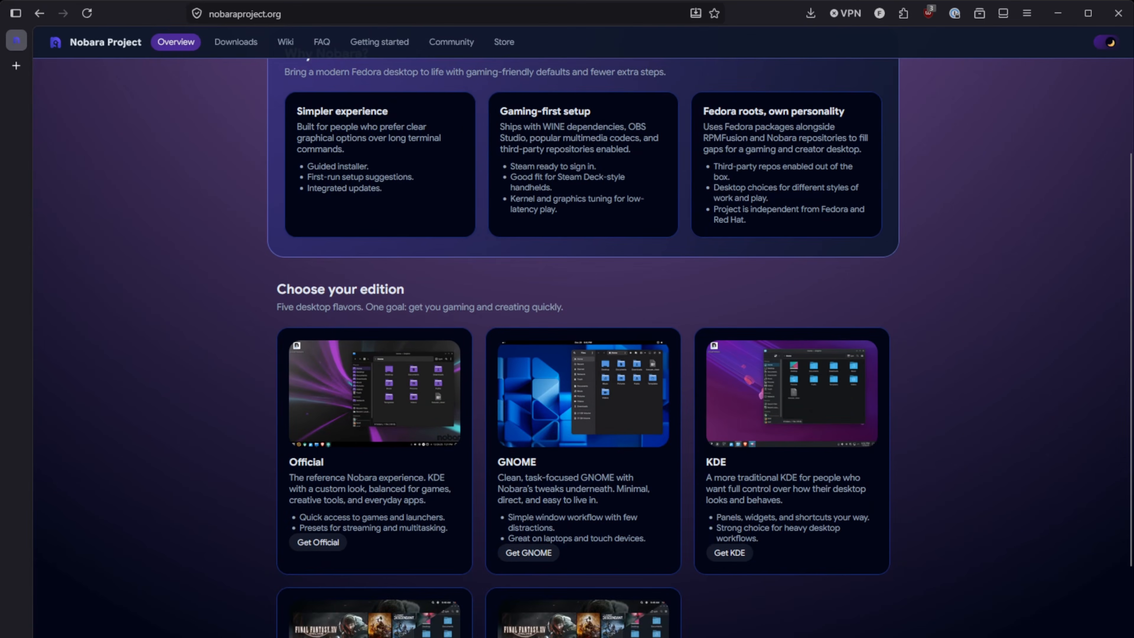
Browse the 'Choose your edition' section of the Nobara Project website.
scroll(580, 349, "up", 3)
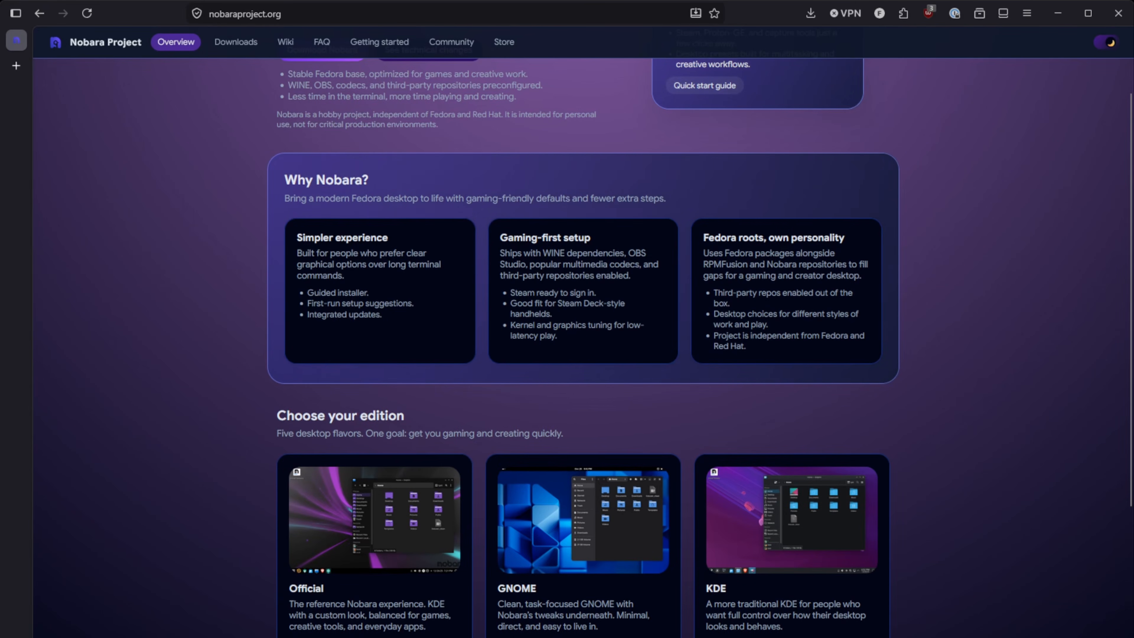
scroll(580, 348, "up", 3)
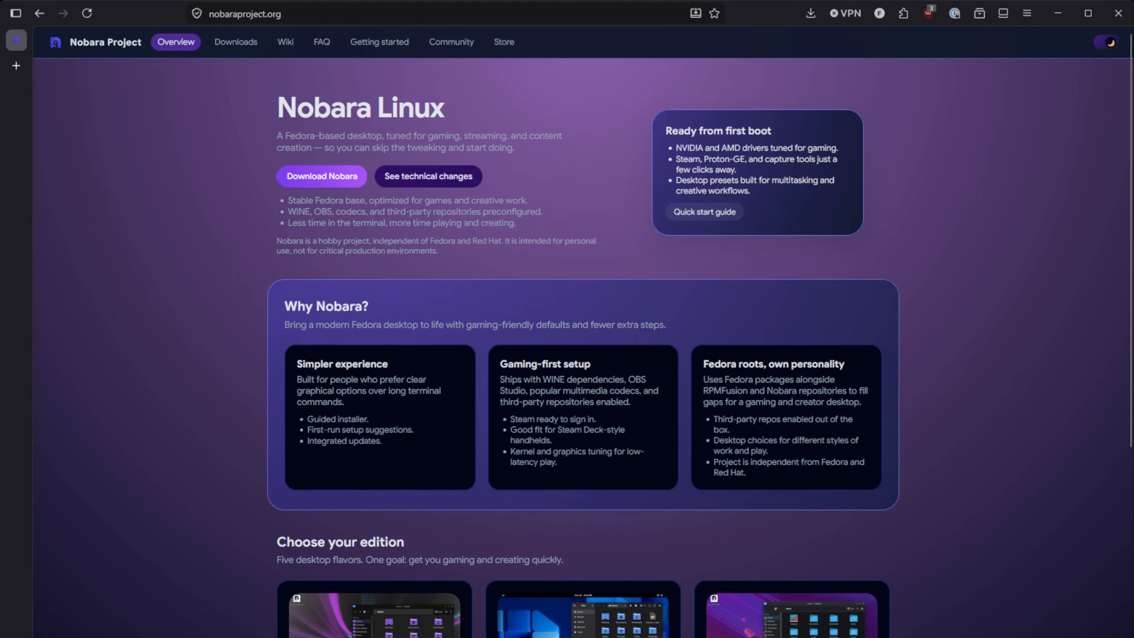
scroll(580, 348, "down", 7)
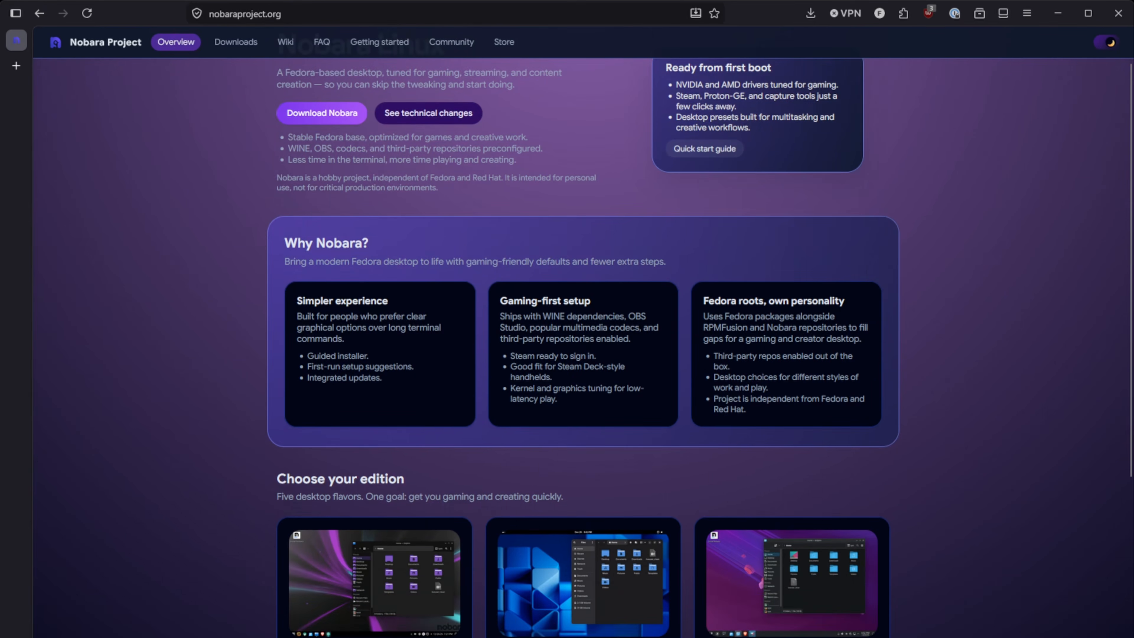
left_click_drag(276, 226, 551, 243)
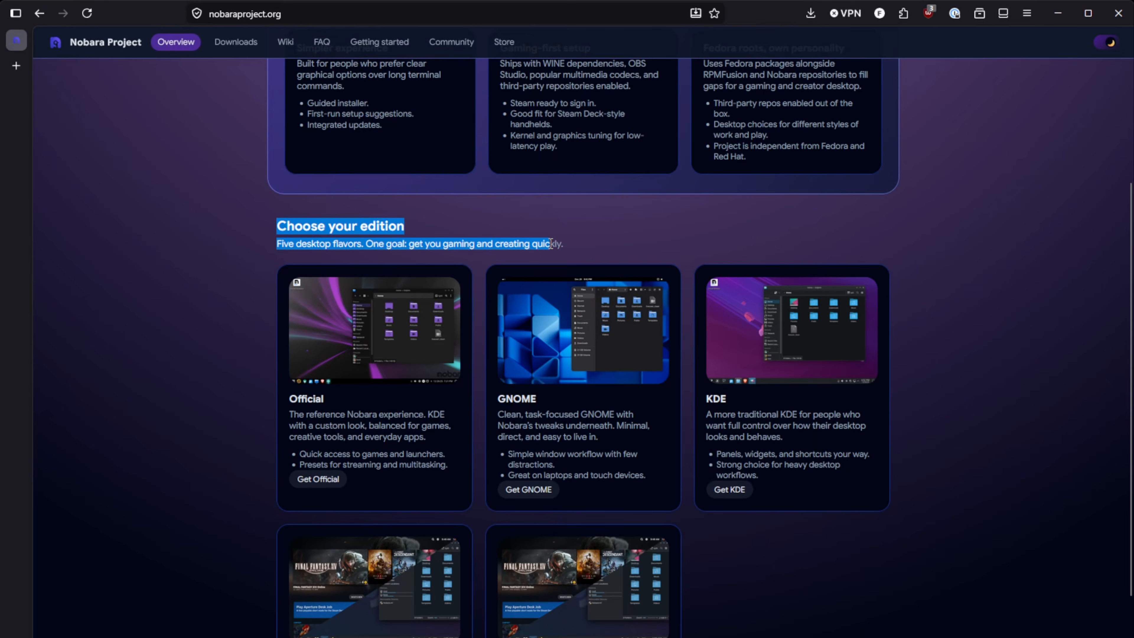
left_click(602, 226)
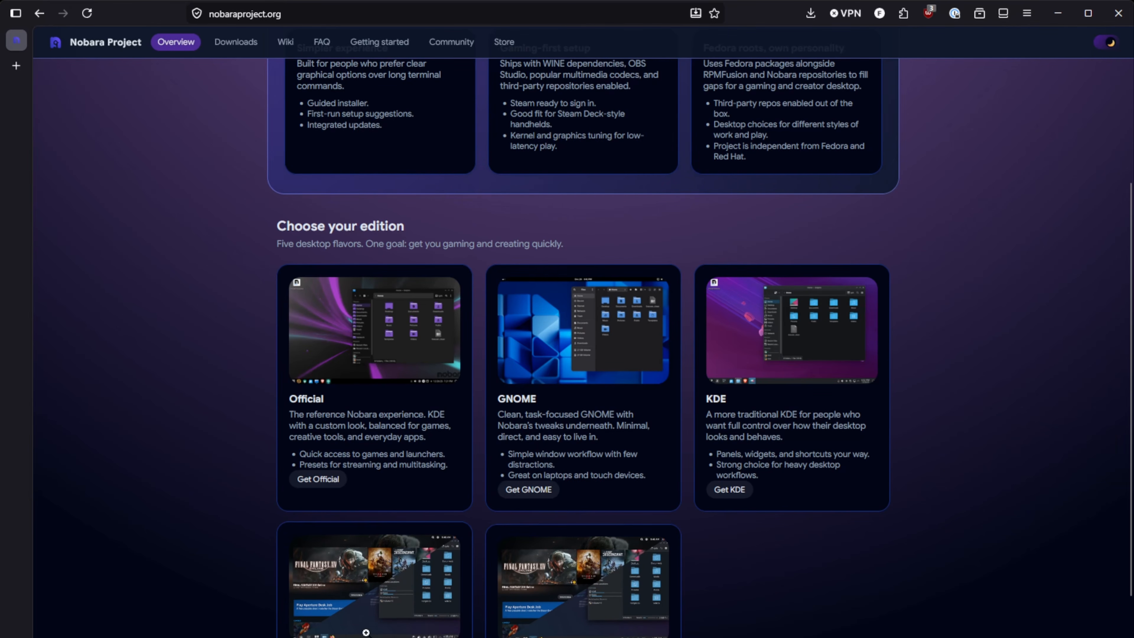
scroll(188, 532, "up", 7)
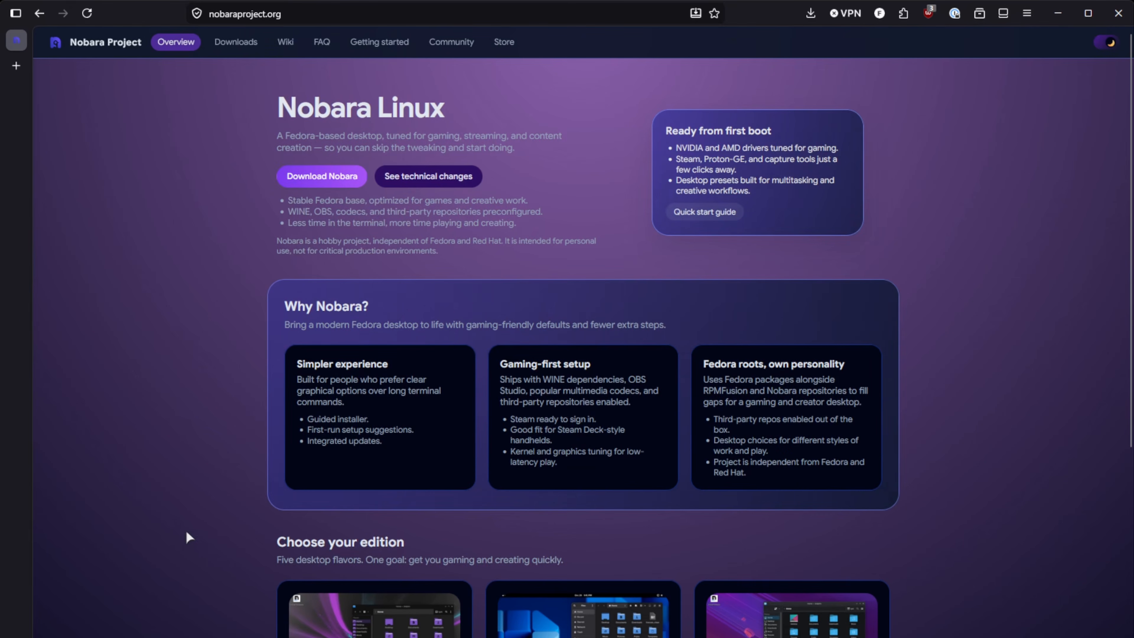
On the downloads page, download the Official edition ISO, Nobara-43-Official-2026-03-28.iso.
left_click(311, 181)
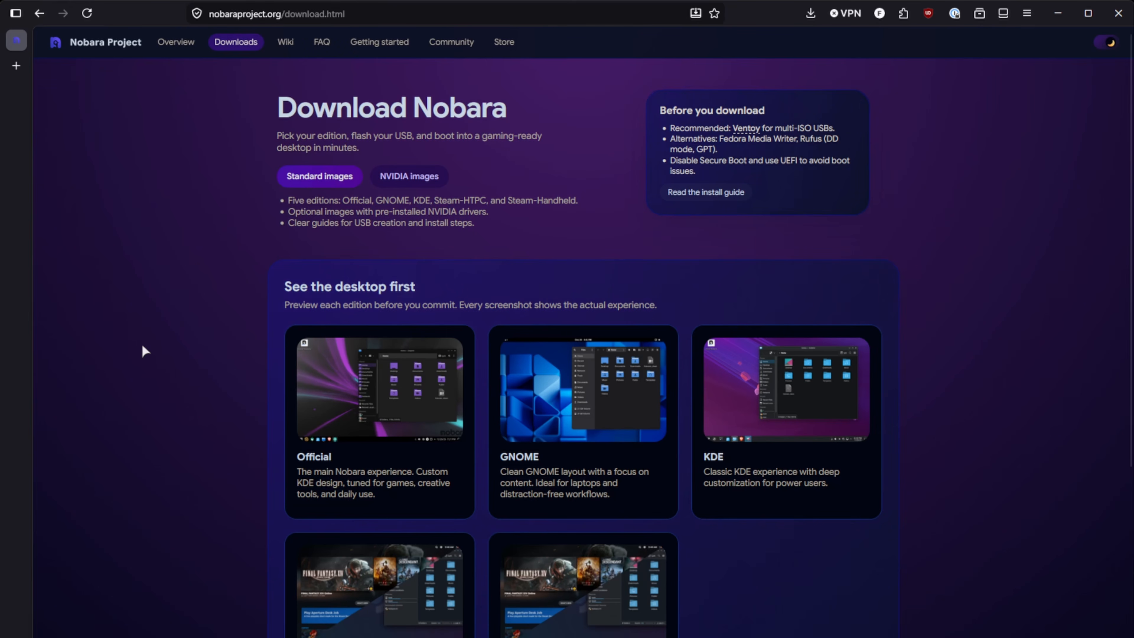
left_click(397, 179)
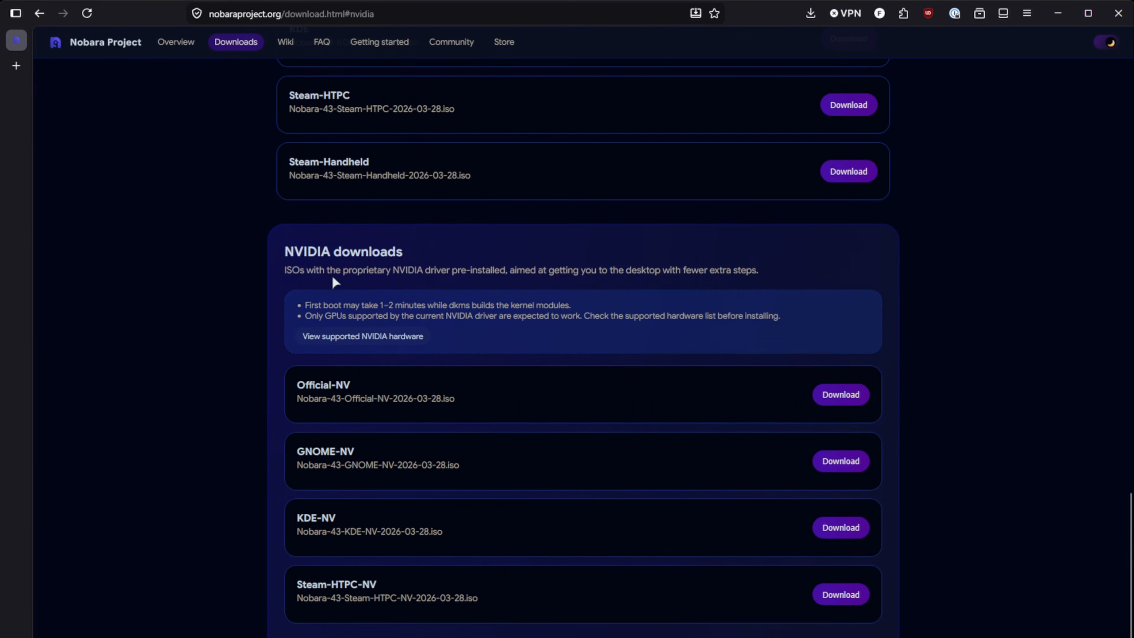
scroll(195, 272, "up", 2)
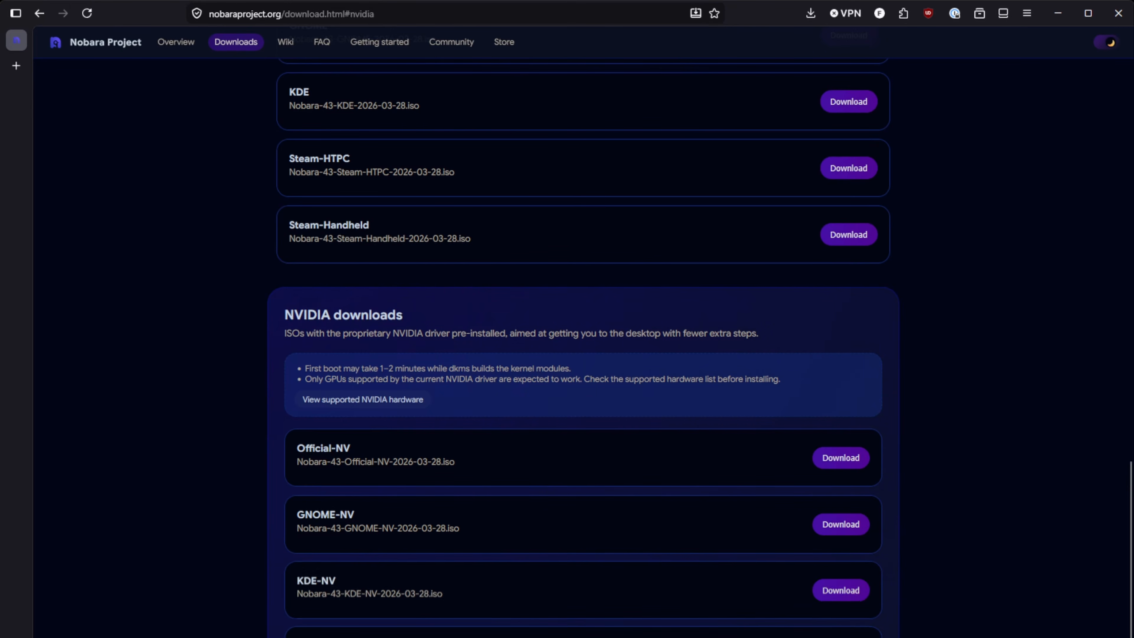
scroll(215, 625, "up", 10)
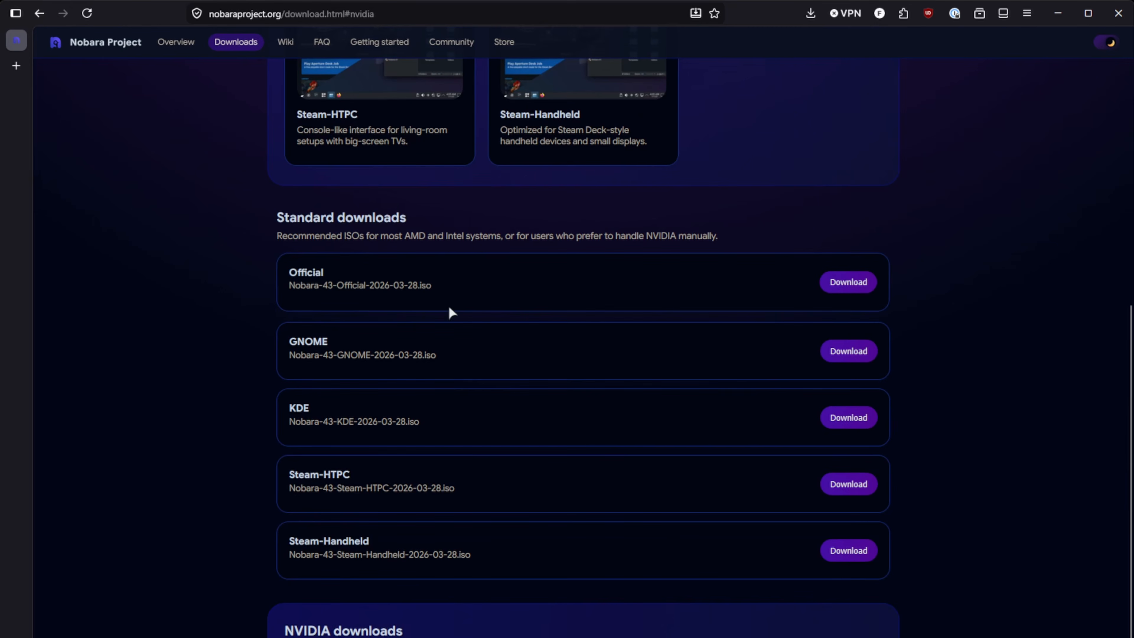
left_click(837, 286)
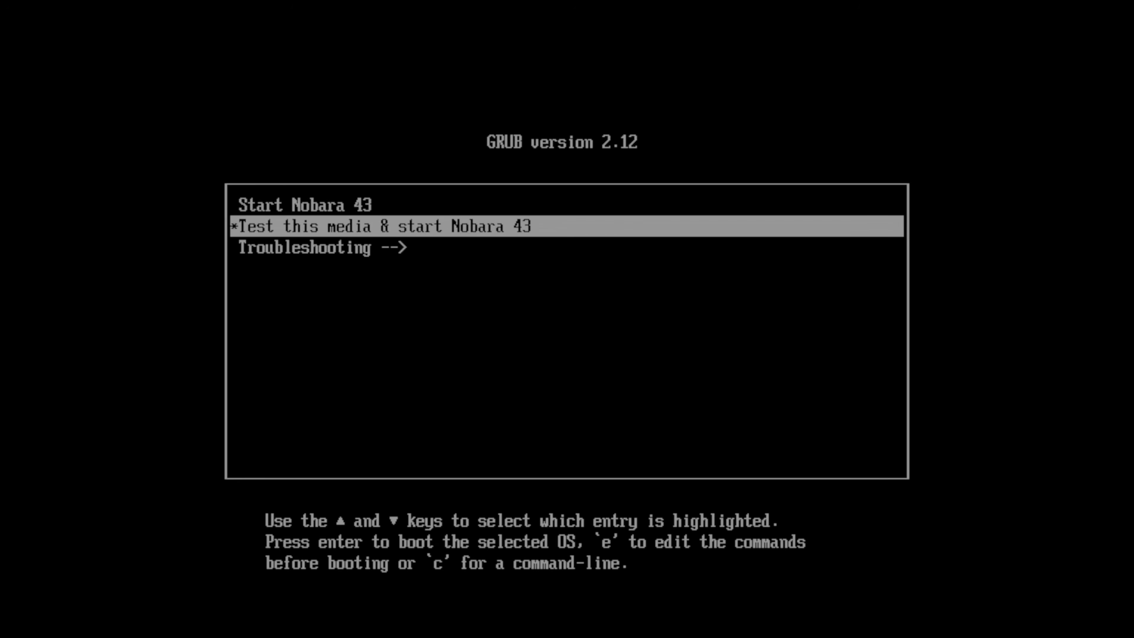
Boot the Nobara 43 live system from the GRUB 2.12 menu.
key("Return")
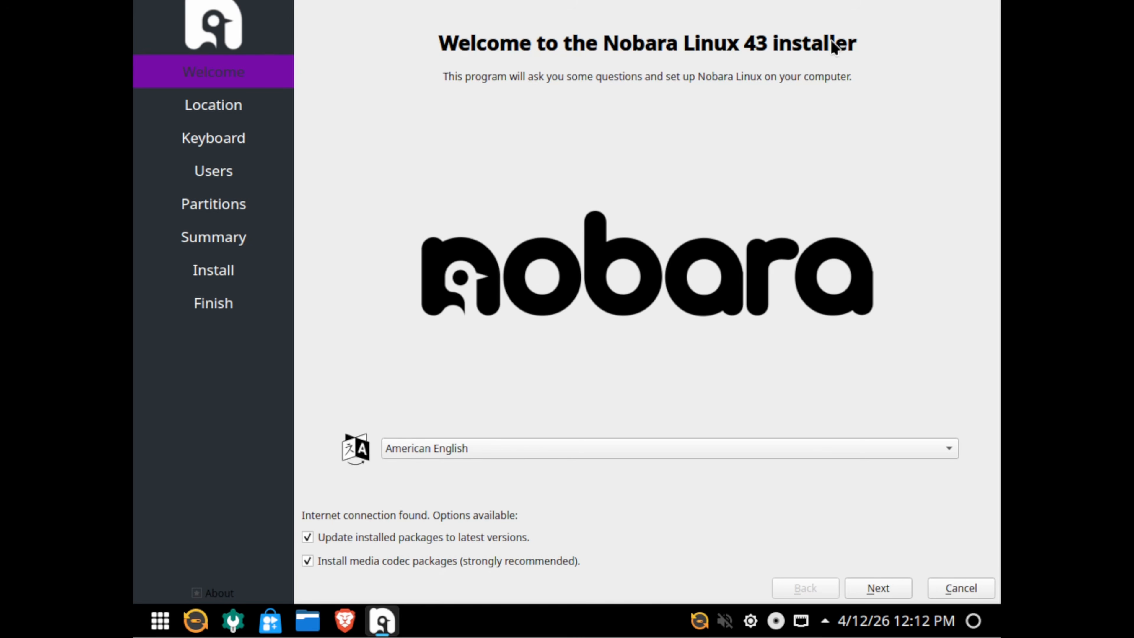
Confirm American English as the installer language and continue to the Location page.
left_click(514, 445)
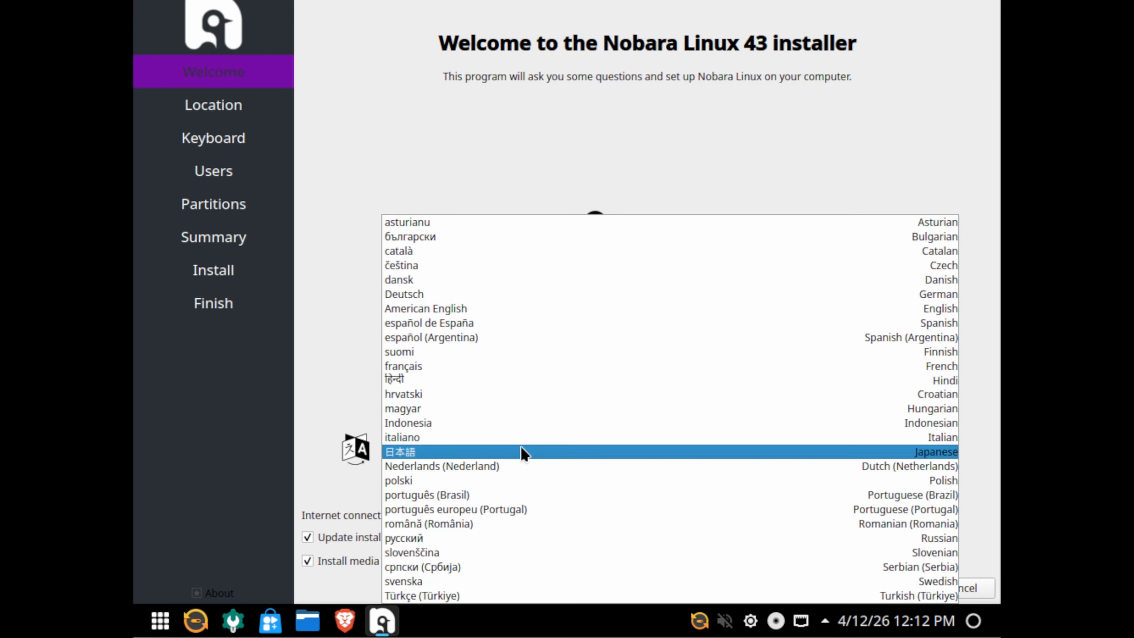
left_click(494, 314)
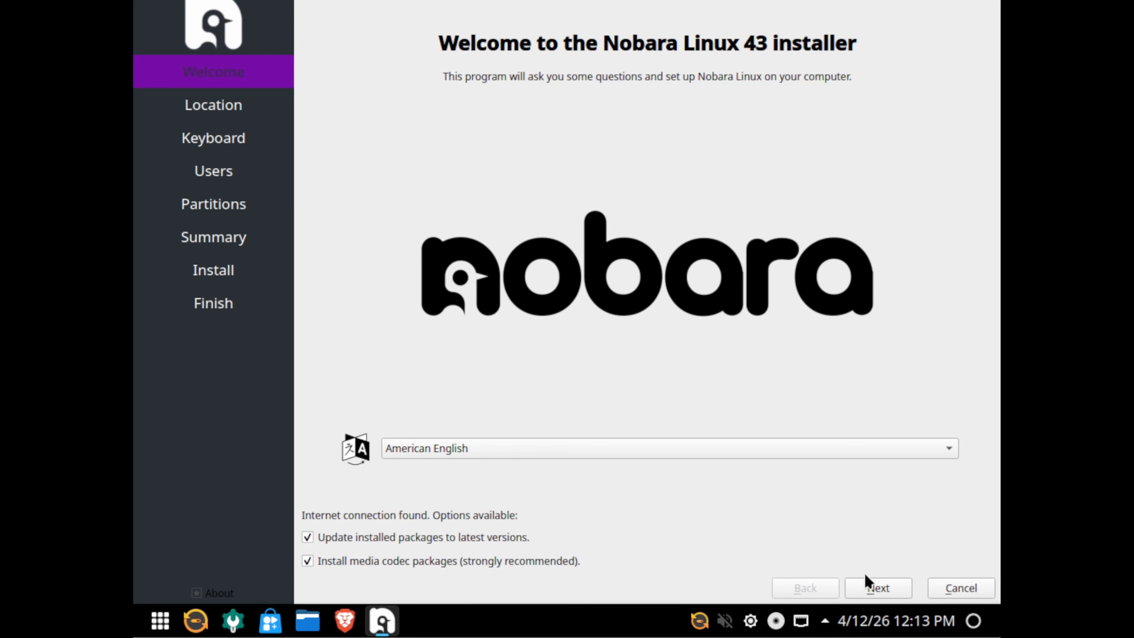
left_click(877, 587)
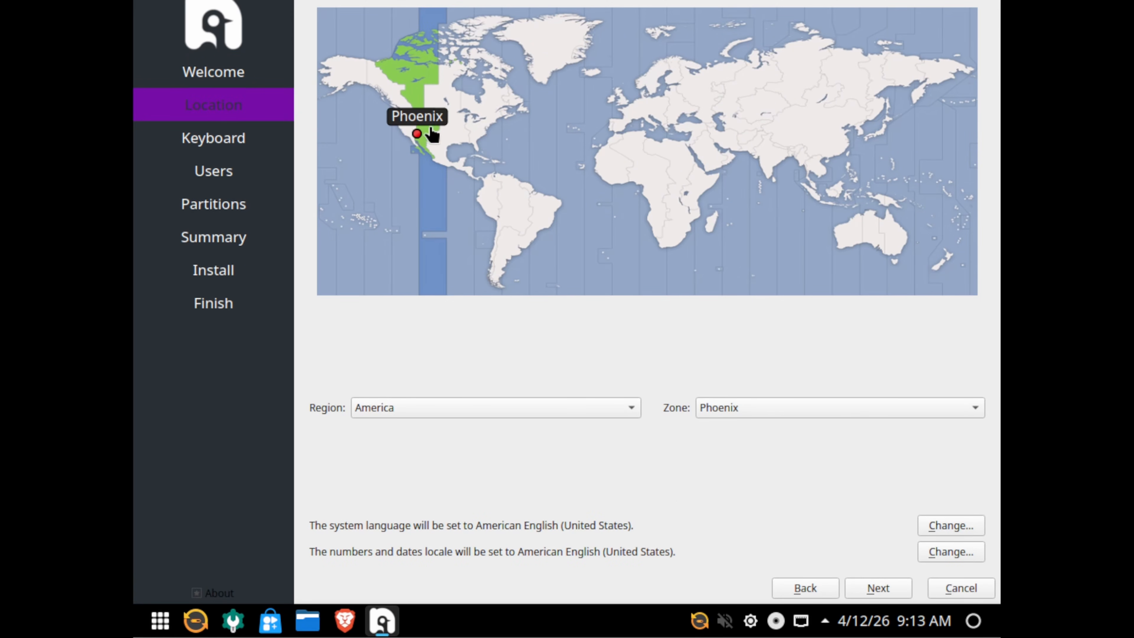
Set the time zone to America / New York, then continue to Keyboard.
left_click(784, 407)
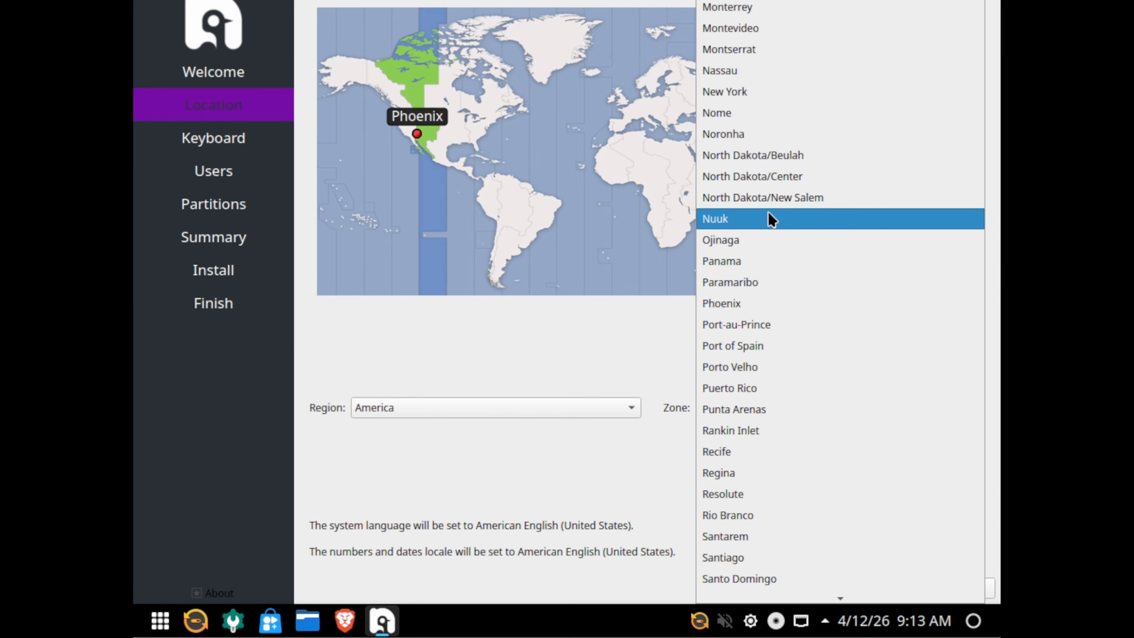
left_click(736, 91)
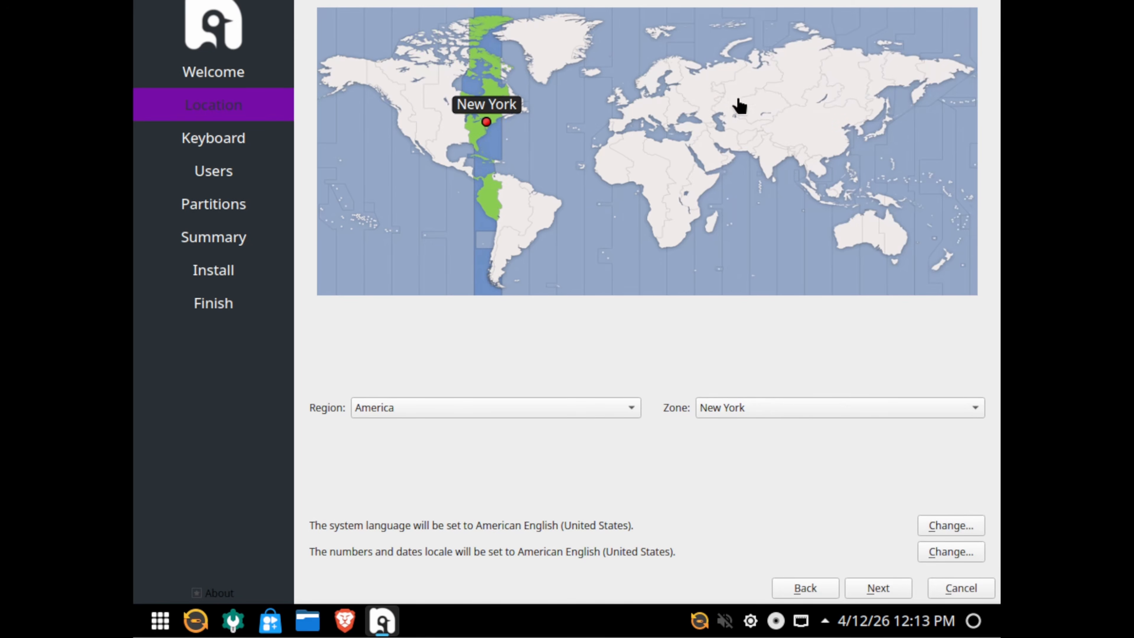
left_click(764, 408)
left_click(593, 330)
left_click(436, 411)
left_click(476, 353)
left_click(884, 594)
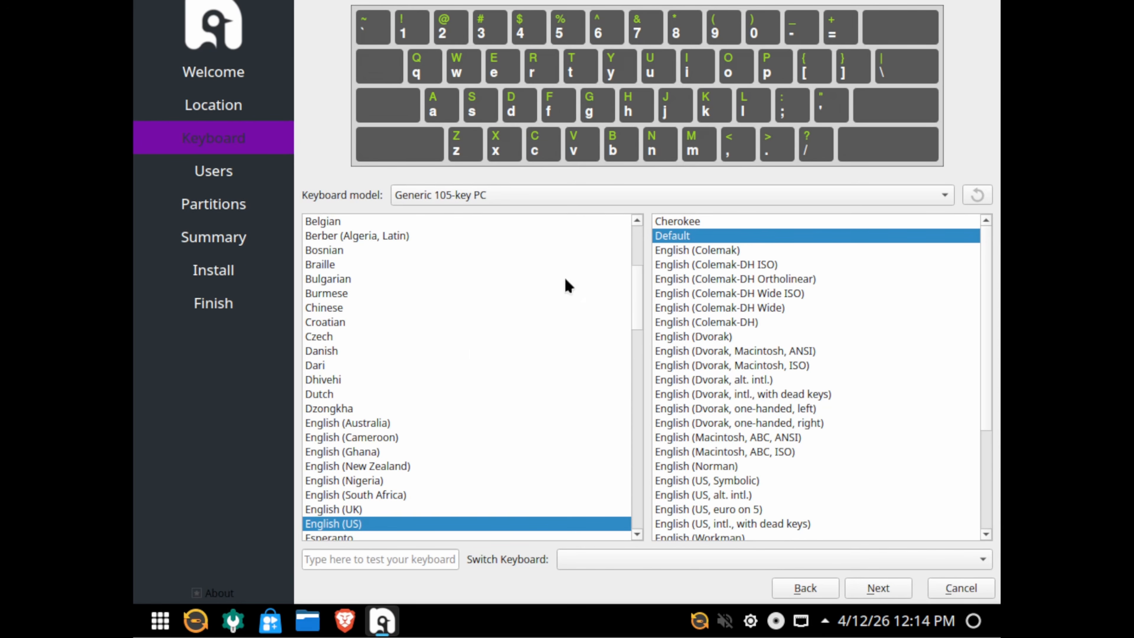
Keep the English (US) keyboard and enter the user's full name.
left_click(884, 589)
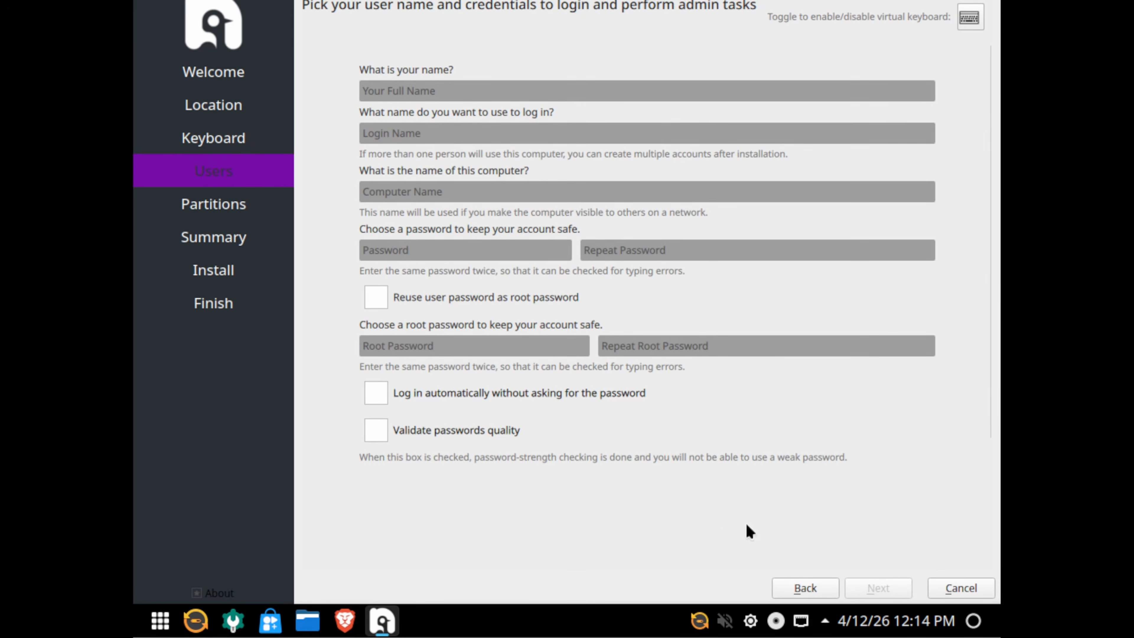
left_click(425, 88)
type("DivineTech")
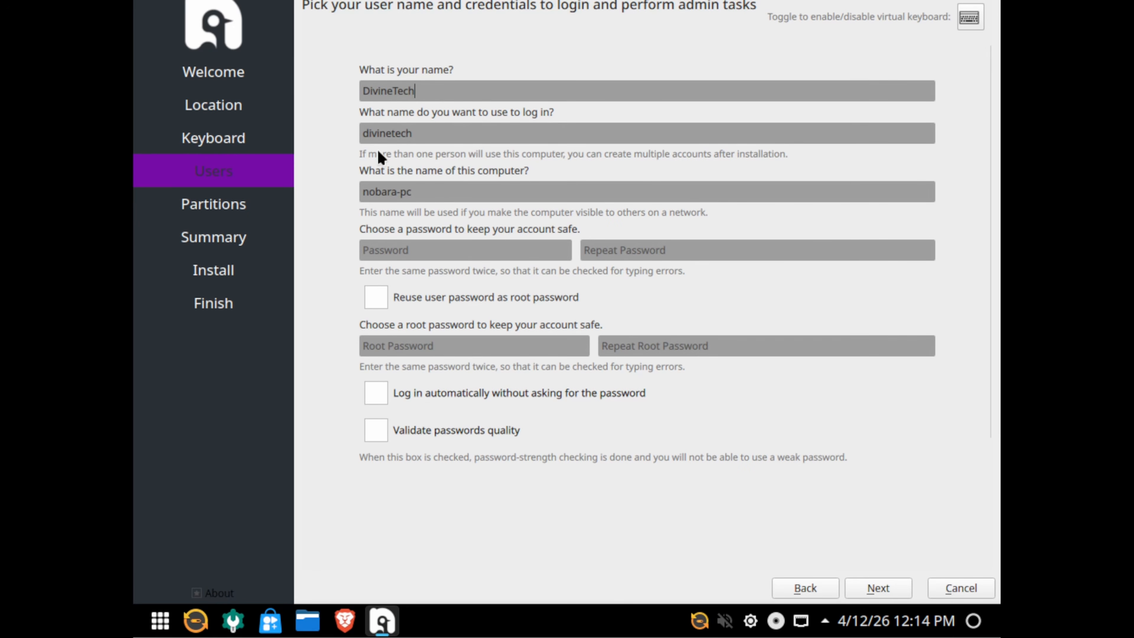
Change the computer name from nobara-pc to VM-Nobara.
left_click_drag(442, 192, 333, 188)
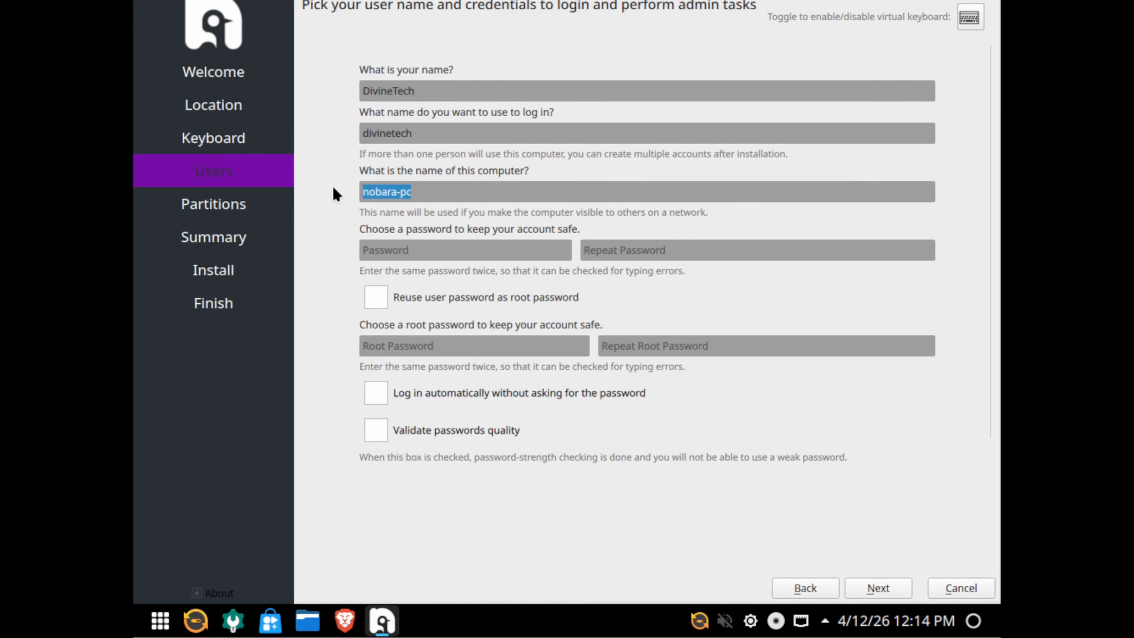
key("BackSpace")
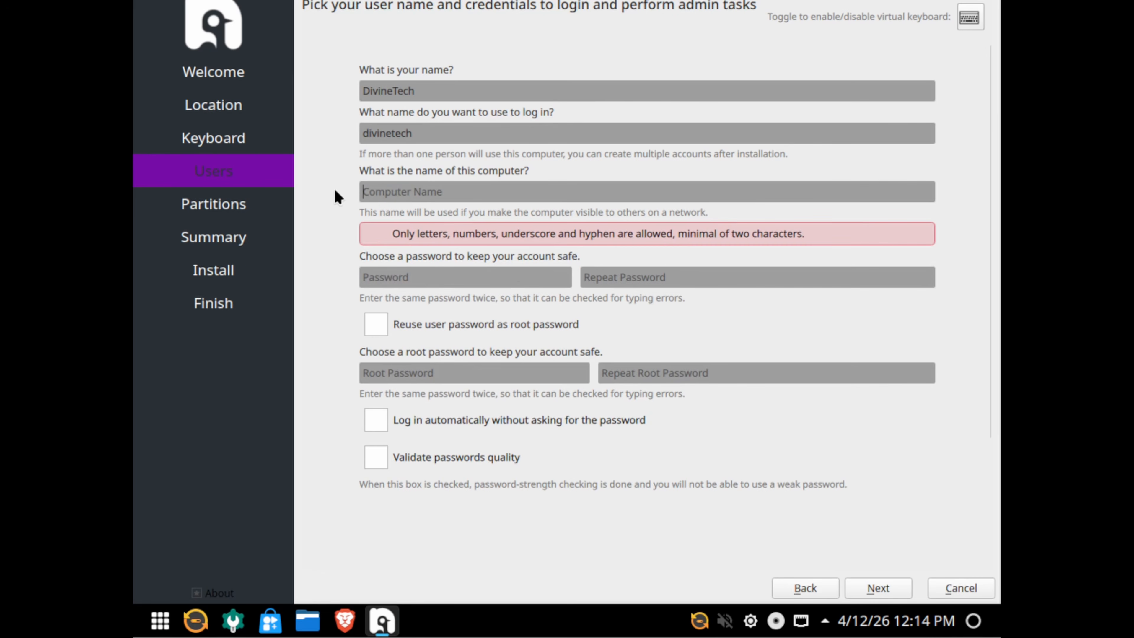
type("VM-Nobara")
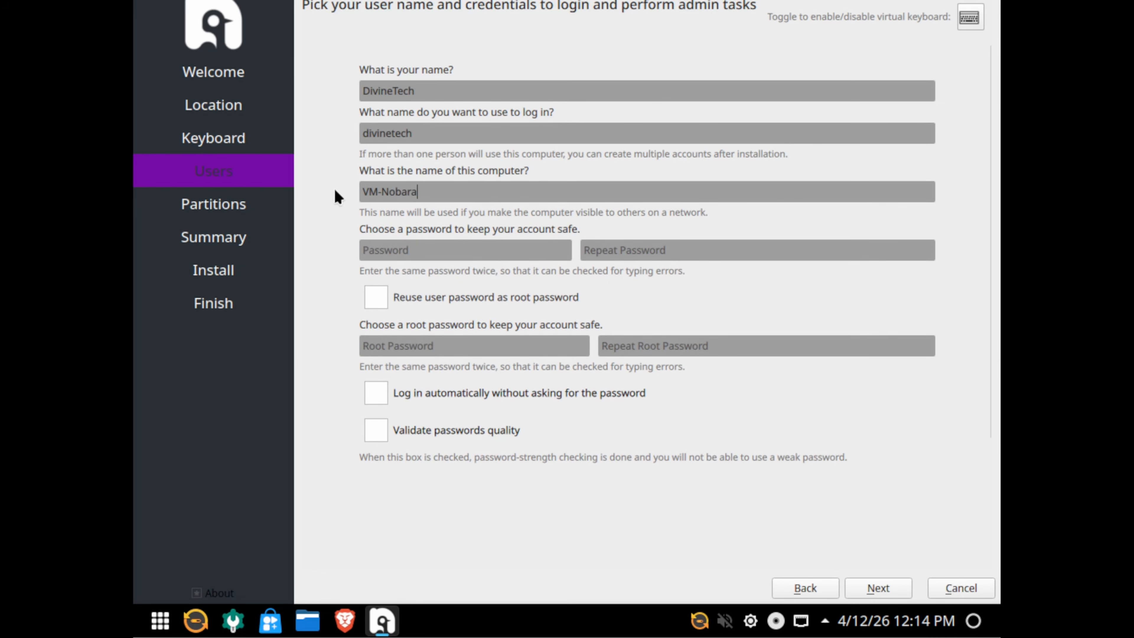
Enter the account password in both the Password and Repeat Password fields.
left_click(422, 253)
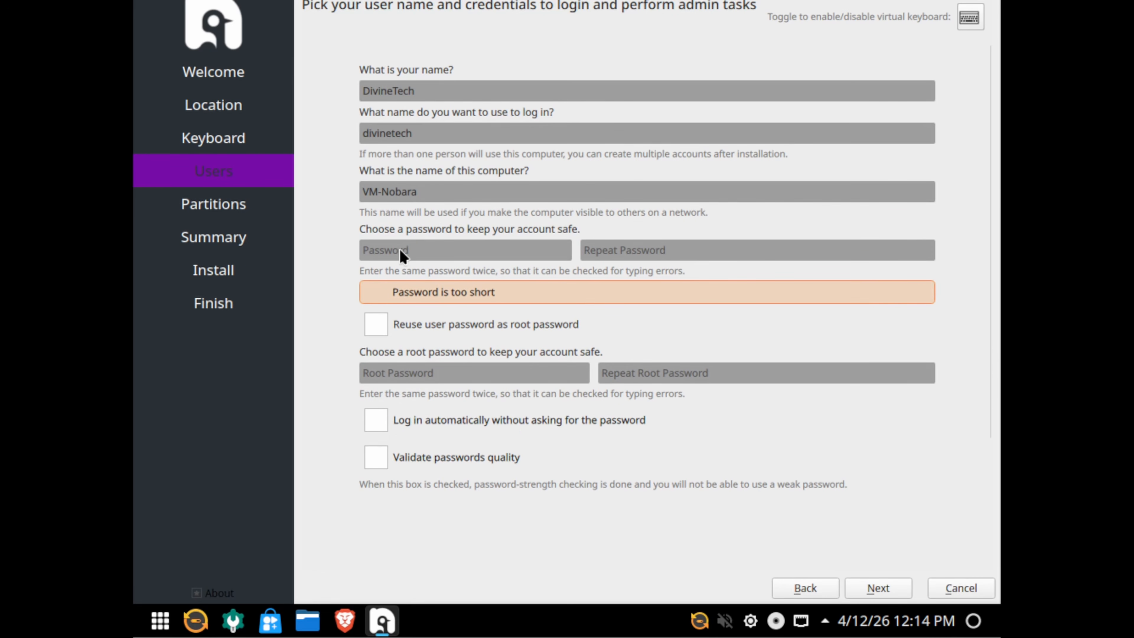
type("password")
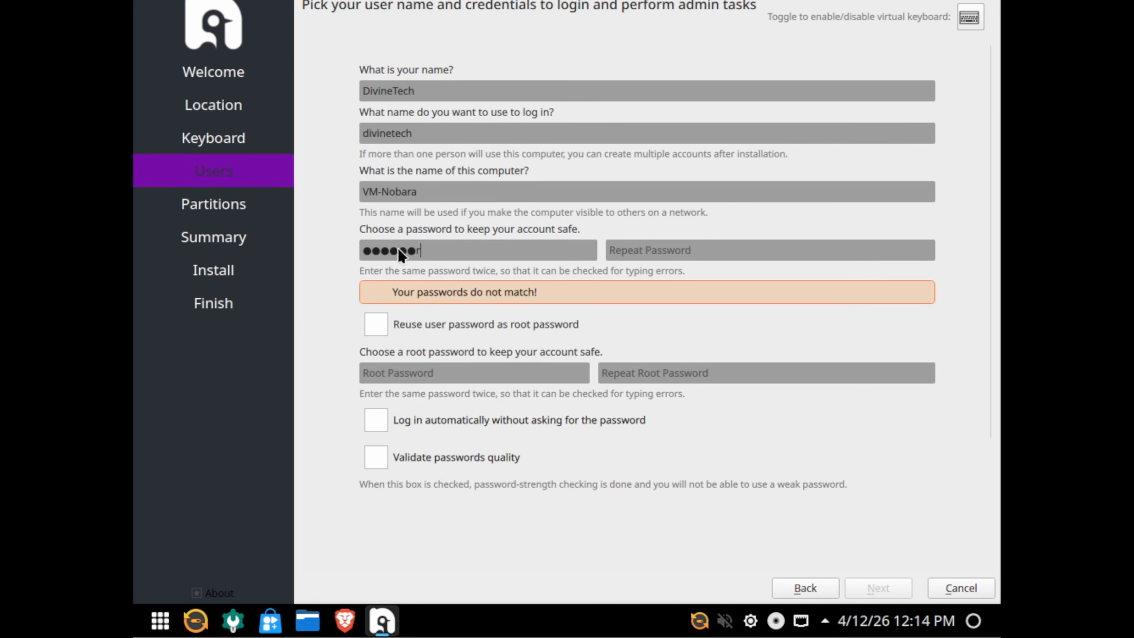
key("Tab")
type("password")
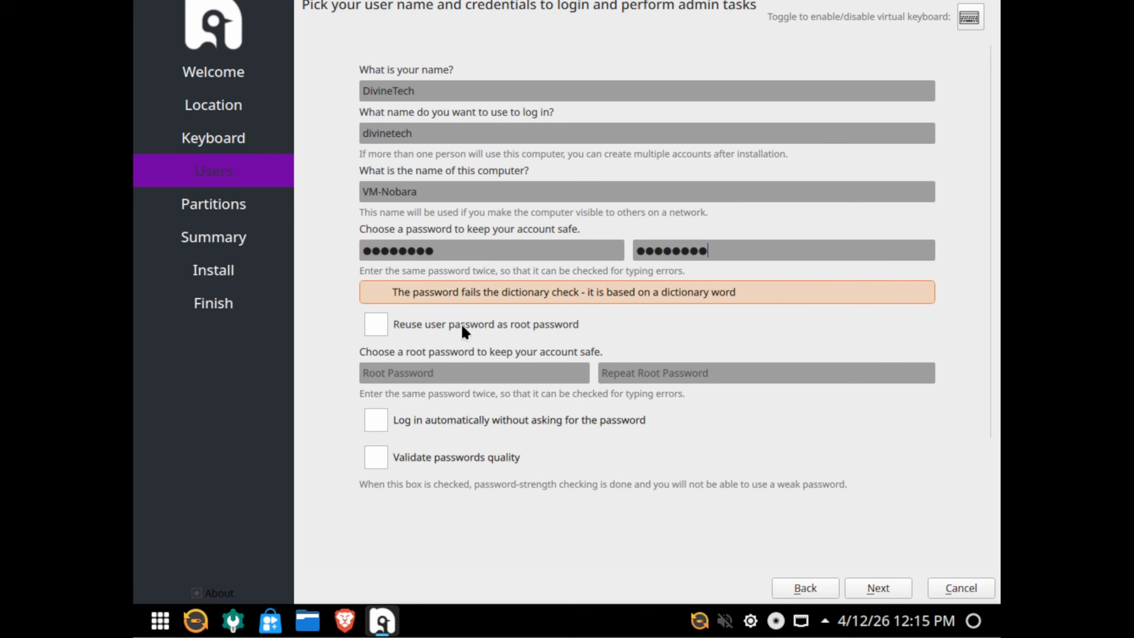
Reuse the user password for root and leave password quality validation off.
left_click(376, 329)
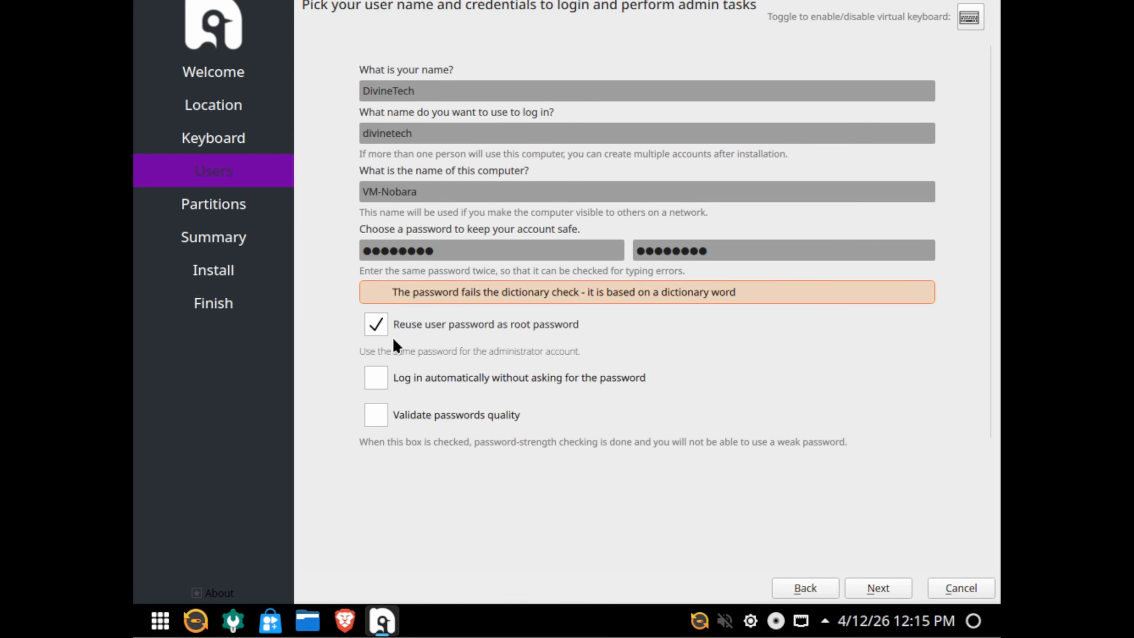
left_click(375, 325)
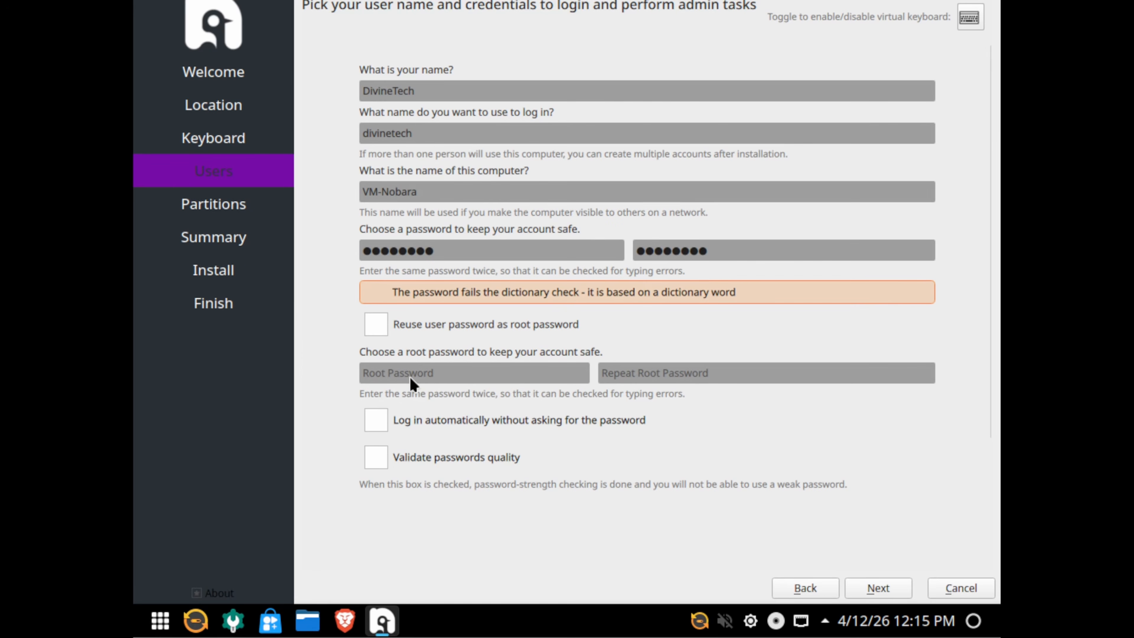
left_click(382, 331)
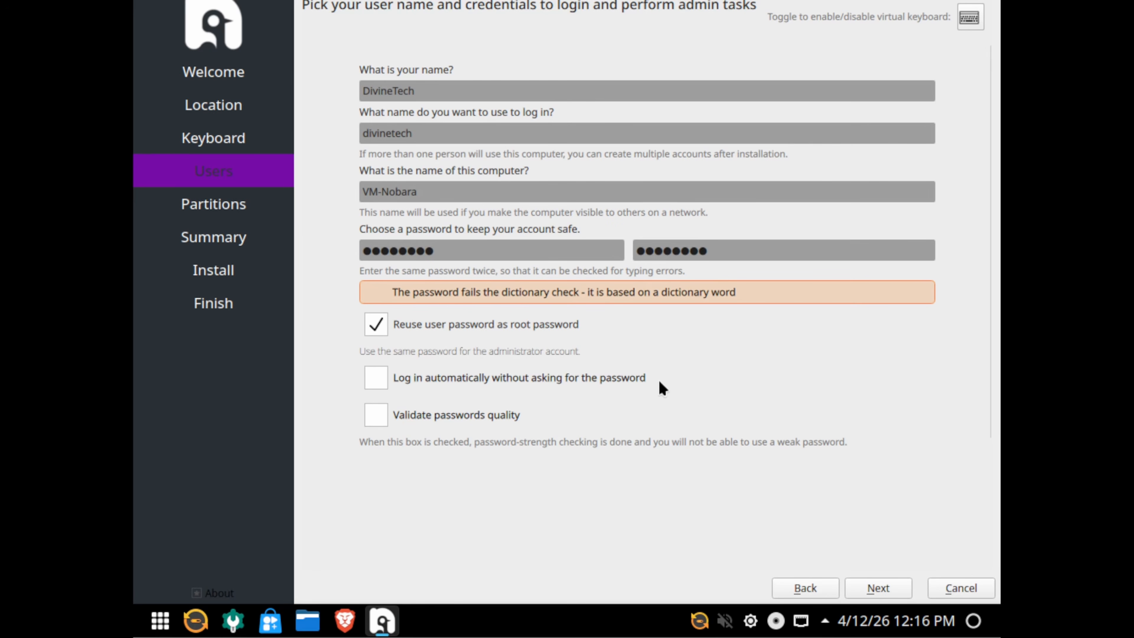
left_click(382, 419)
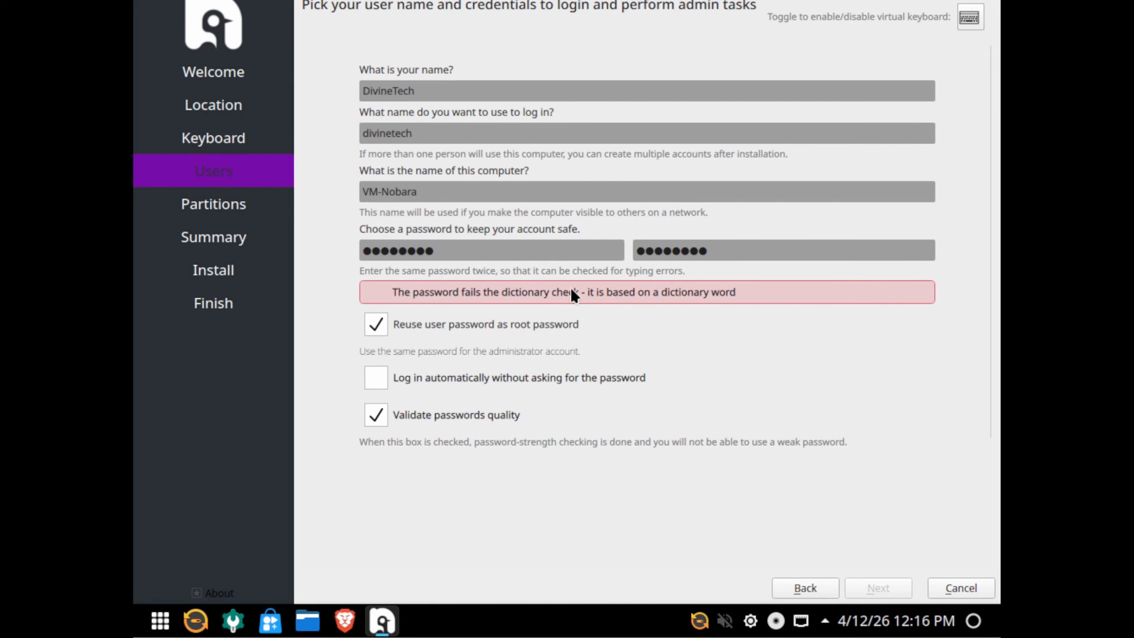
left_click(376, 416)
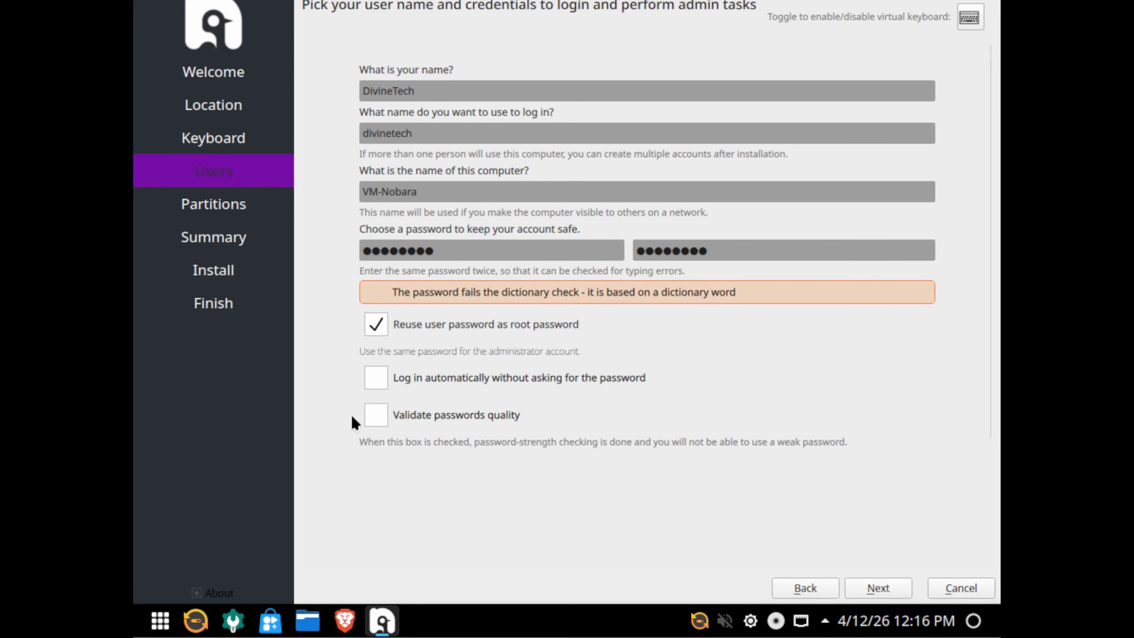
Go to Partitions and keep the 80 GiB Virtual Disk (/dev/sda) as the target.
left_click(876, 587)
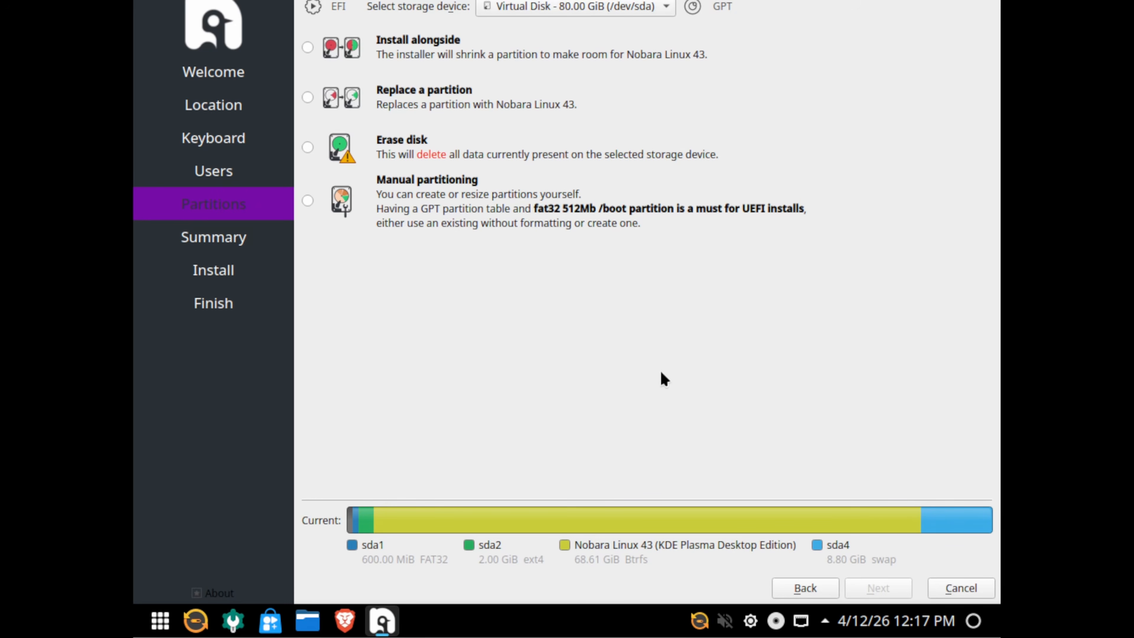
left_click(612, 10)
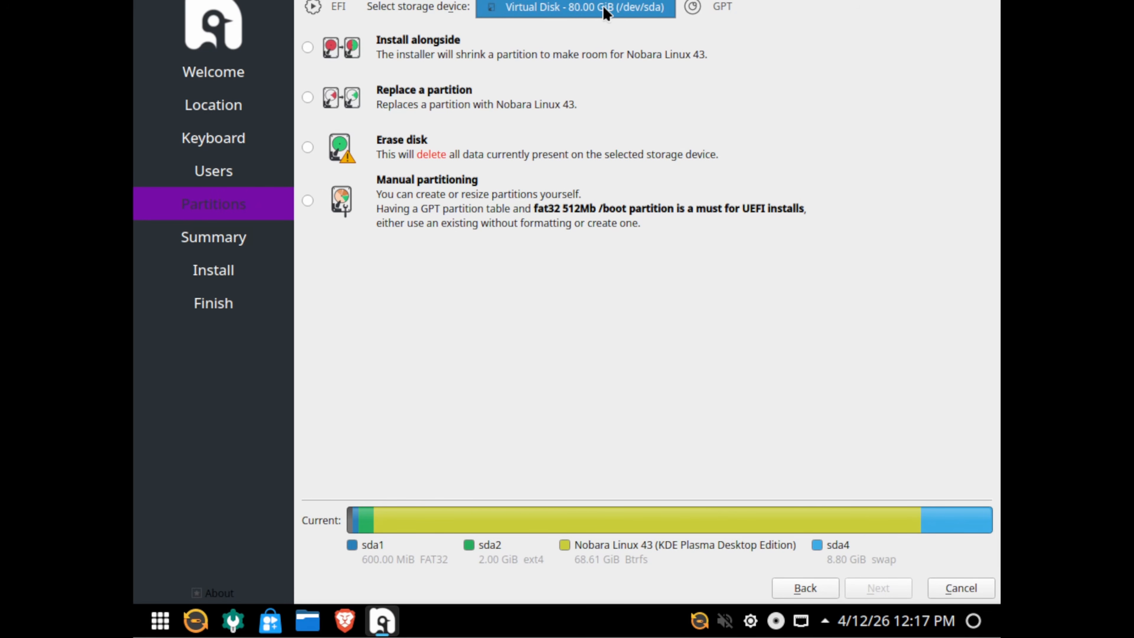
left_click(602, 9)
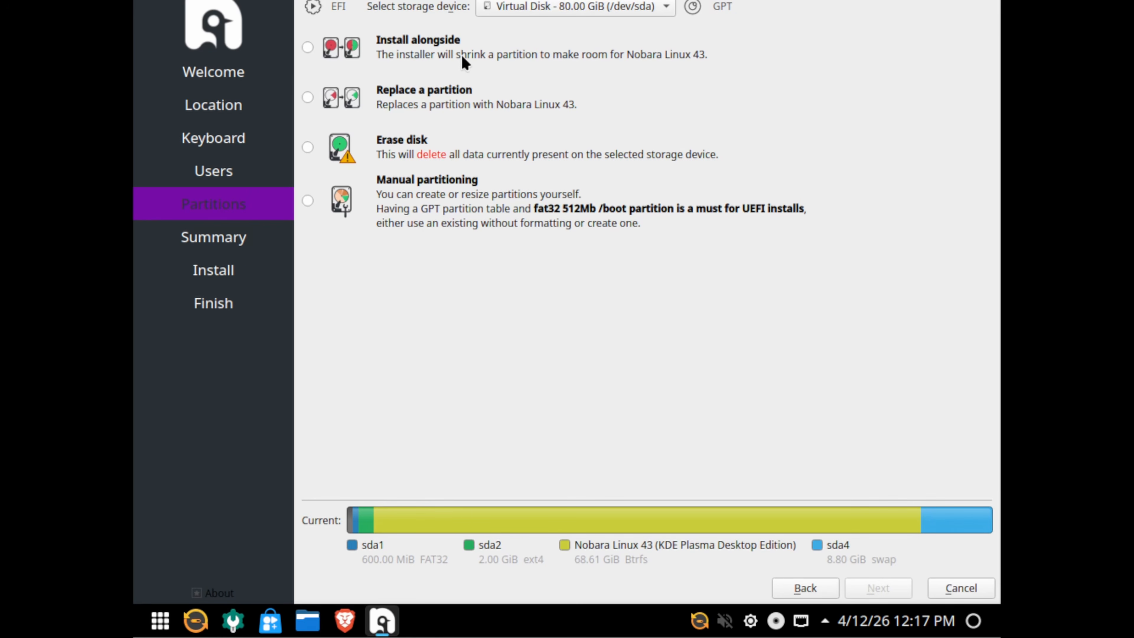
Compare the partitioning options, then select Erase disk.
left_click(308, 47)
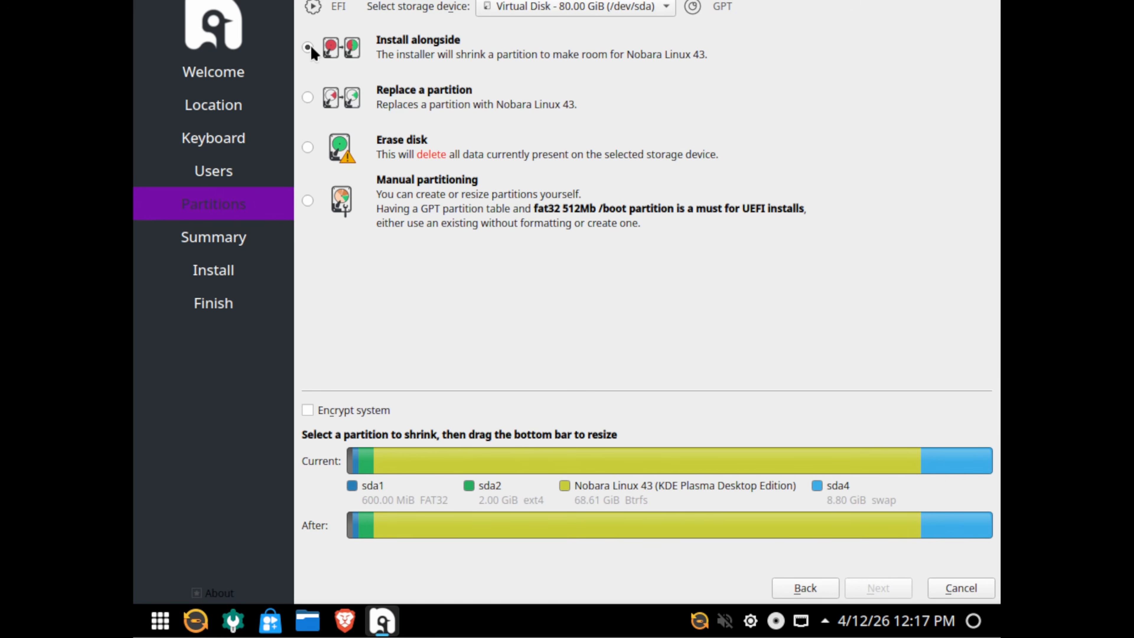
left_click(417, 109)
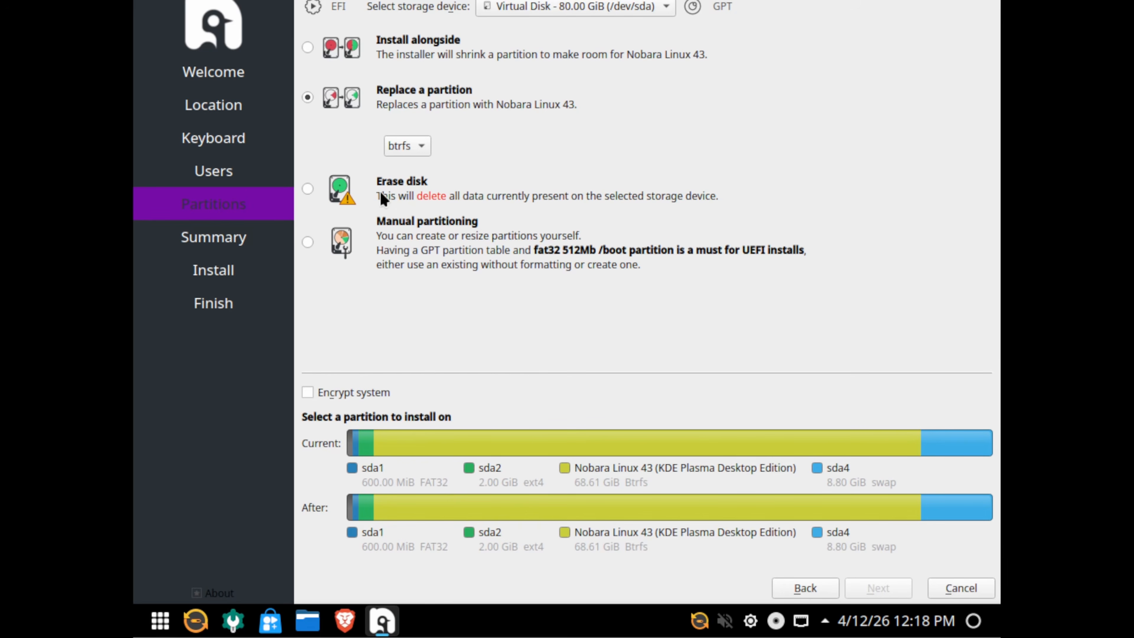
left_click(308, 189)
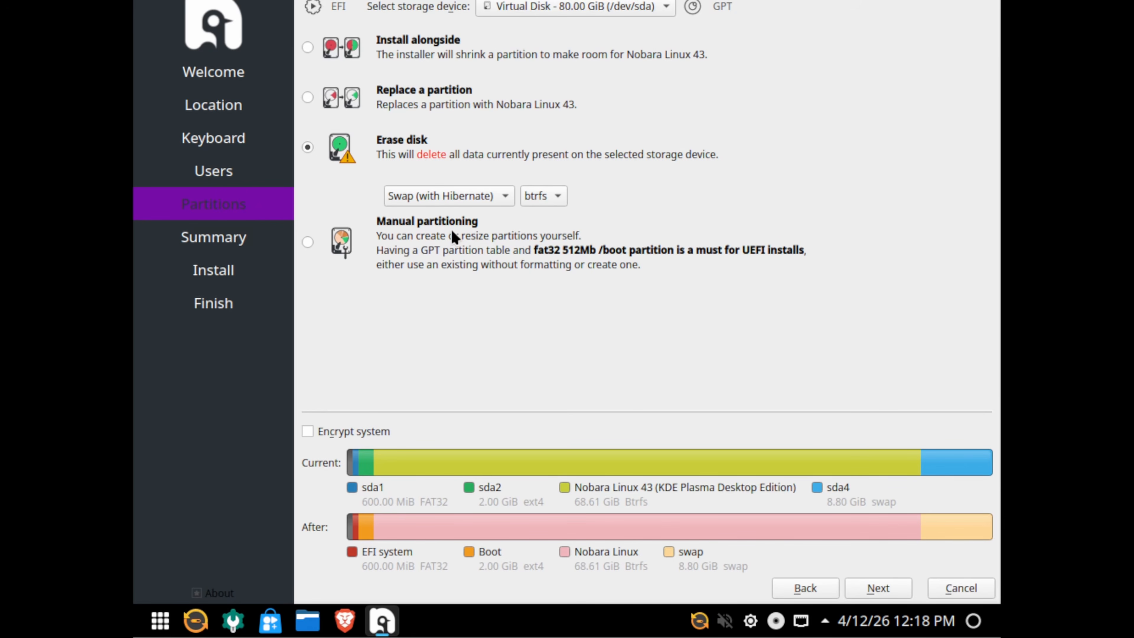
left_click(308, 242)
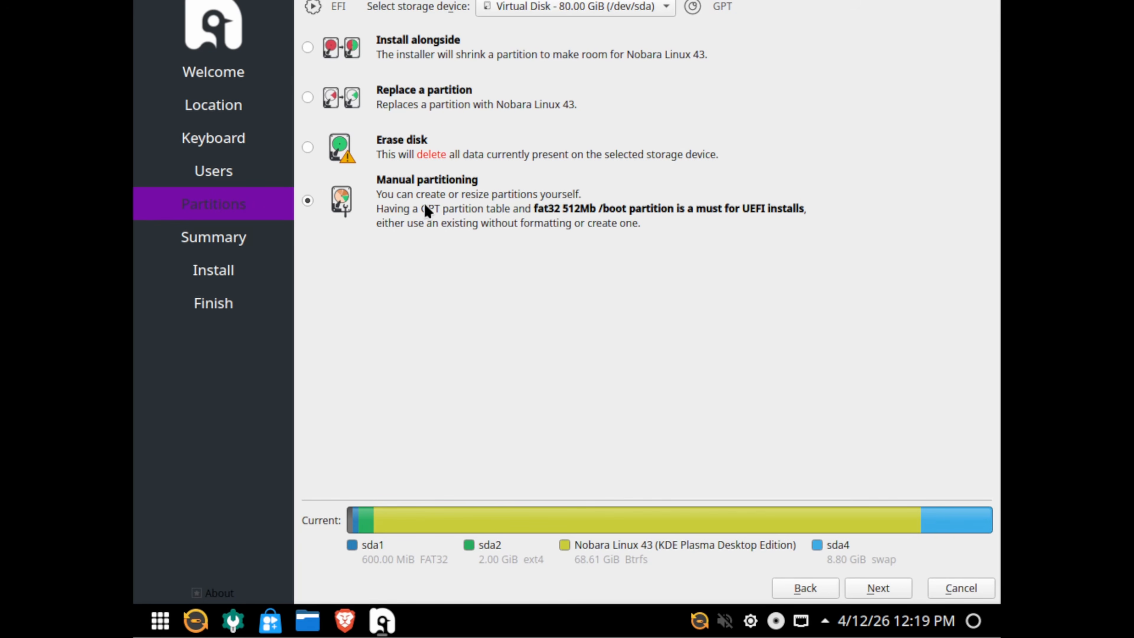
left_click(308, 149)
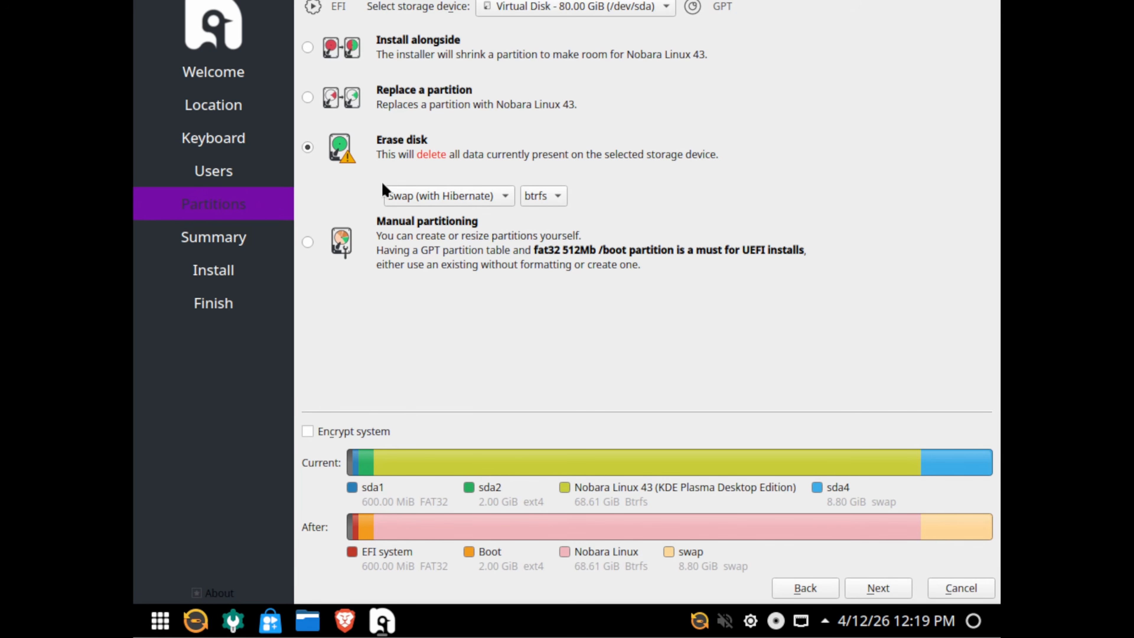
Show the swap choices for the Erase disk layout.
left_click(505, 195)
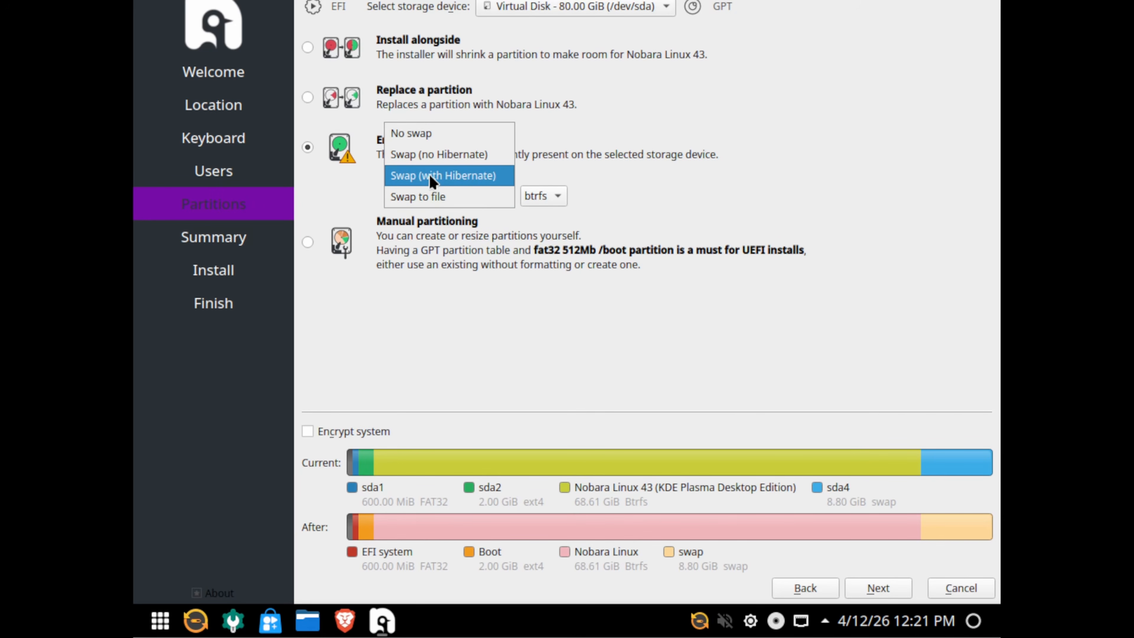
Keep Swap (with Hibernate) and the btrfs filesystem, then go to the Summary page.
left_click(438, 178)
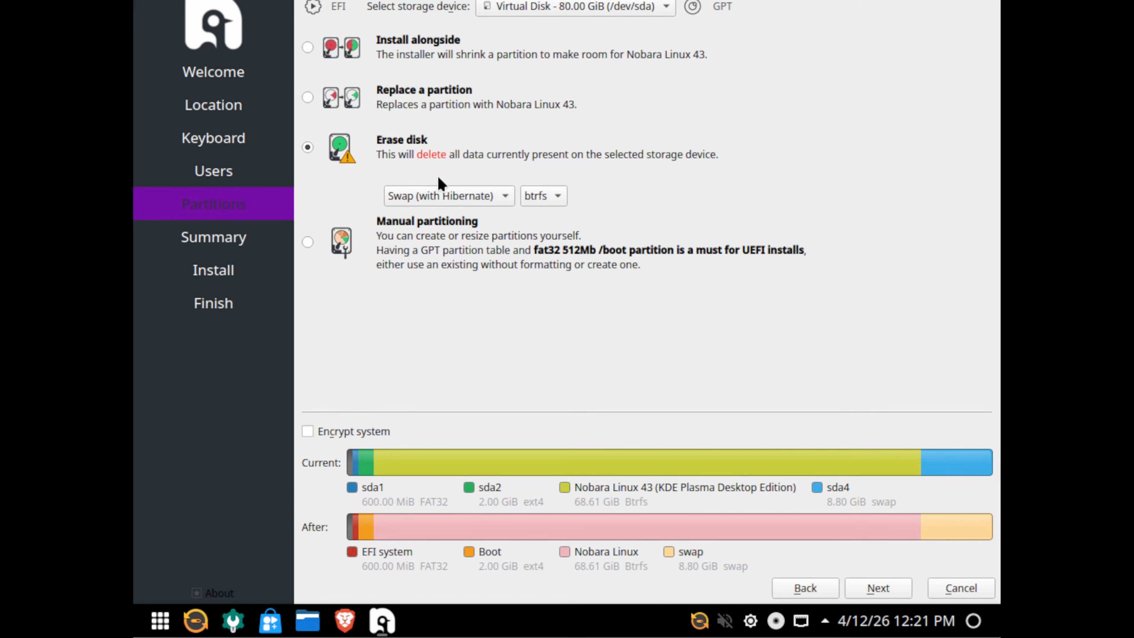
left_click(554, 200)
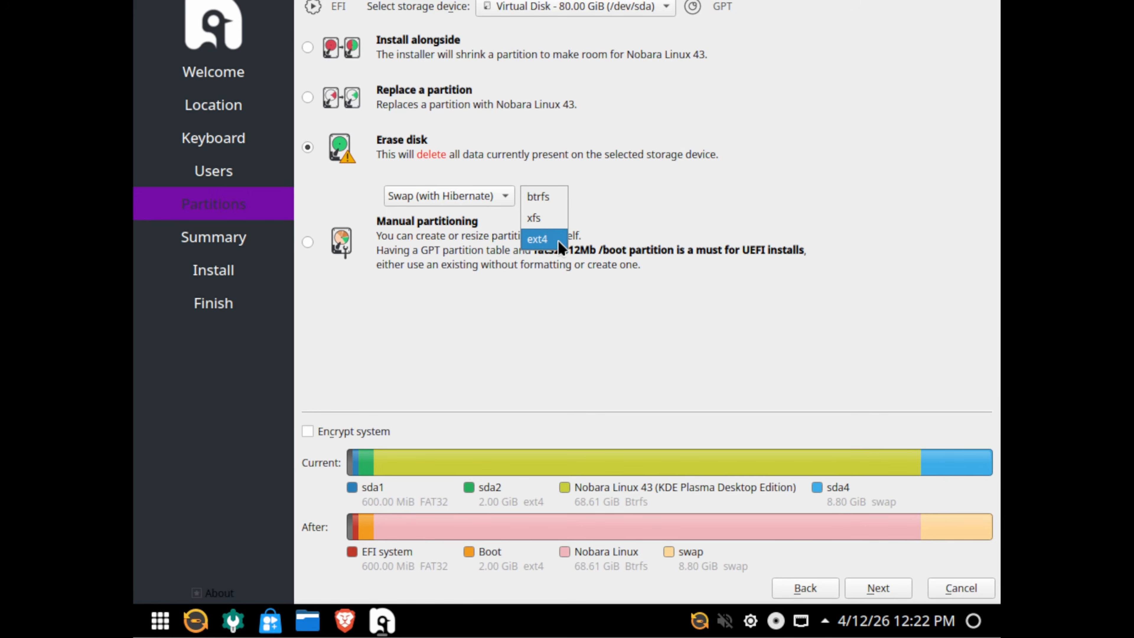
left_click(544, 197)
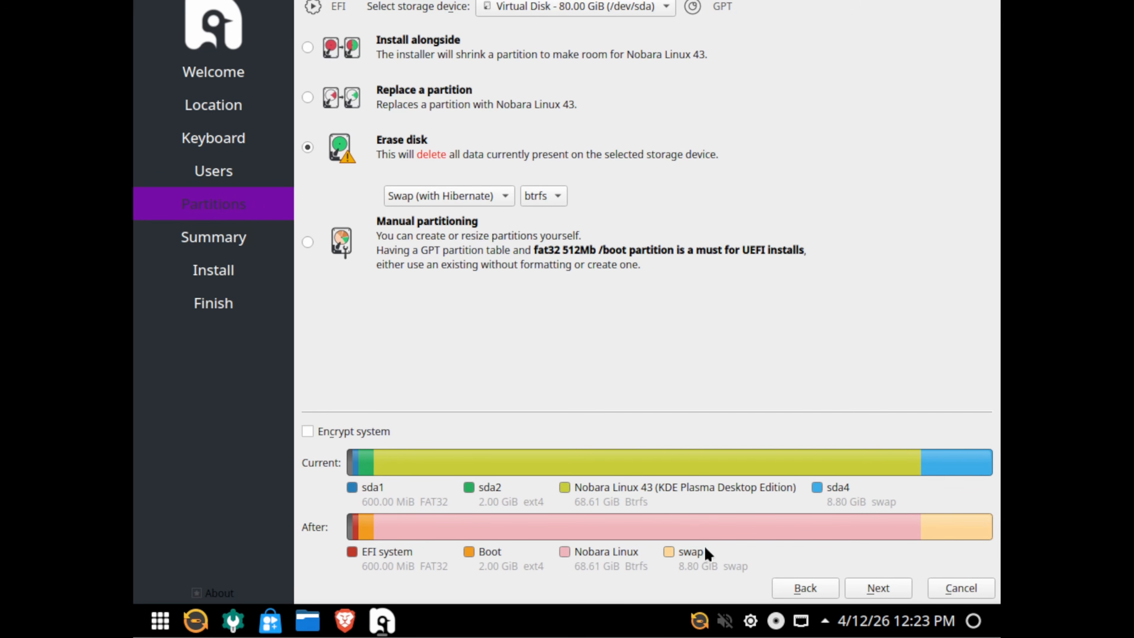
left_click(878, 588)
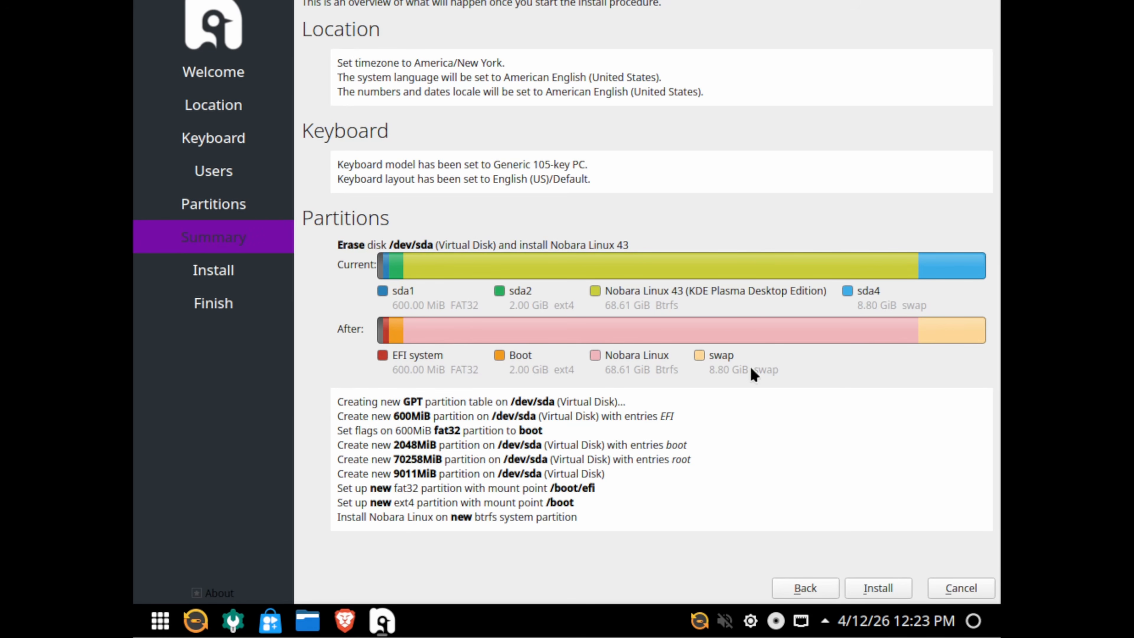
Start the install and confirm writing the partition changes to /dev/sda.
left_click(877, 588)
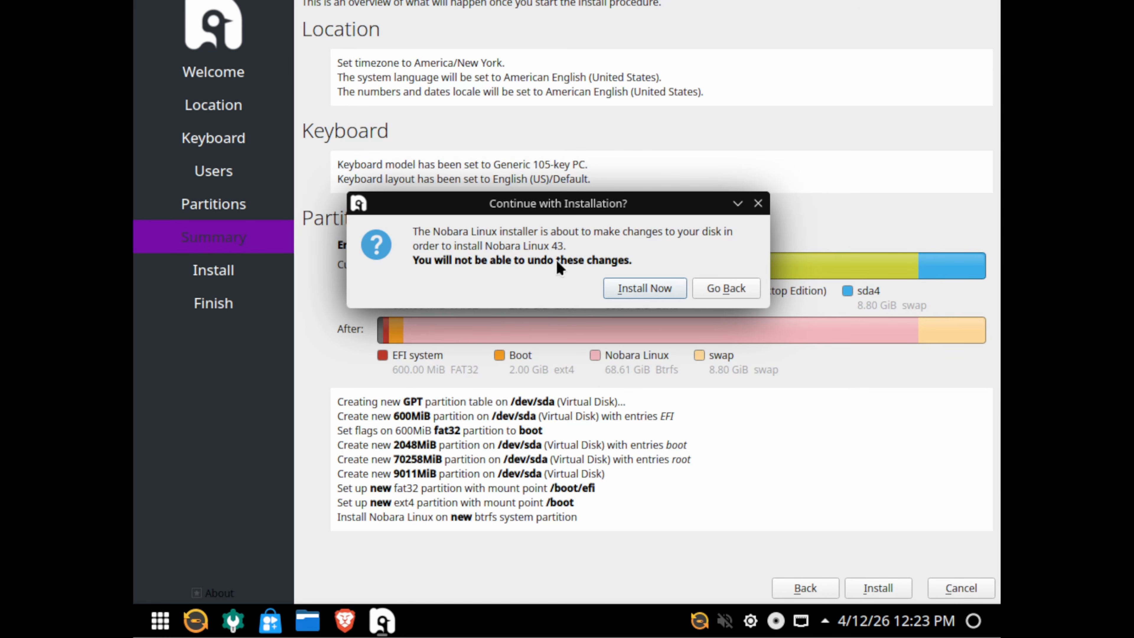
left_click(644, 288)
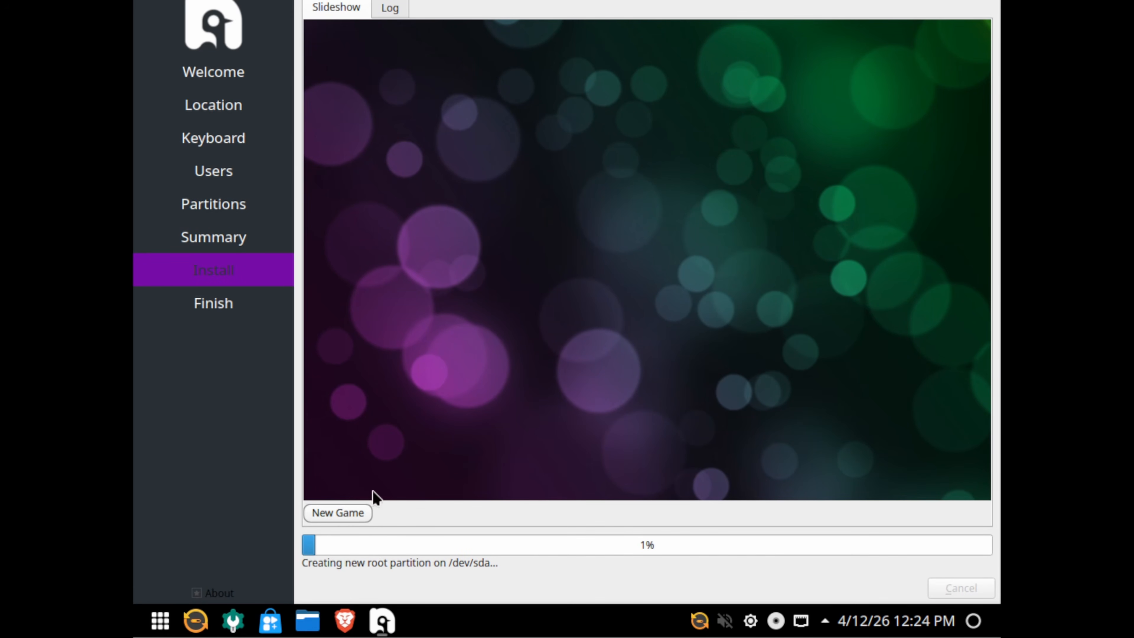
Play the installer slideshow's ball-matching game while installation runs.
left_click(345, 514)
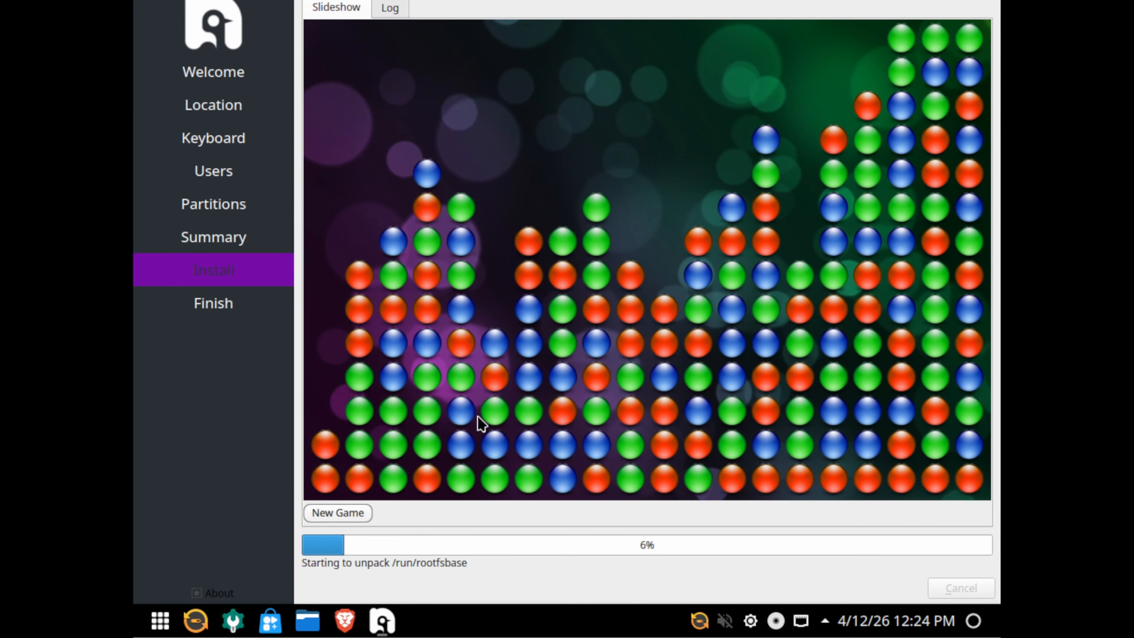
left_click(370, 353)
left_click(395, 380)
left_click(388, 431)
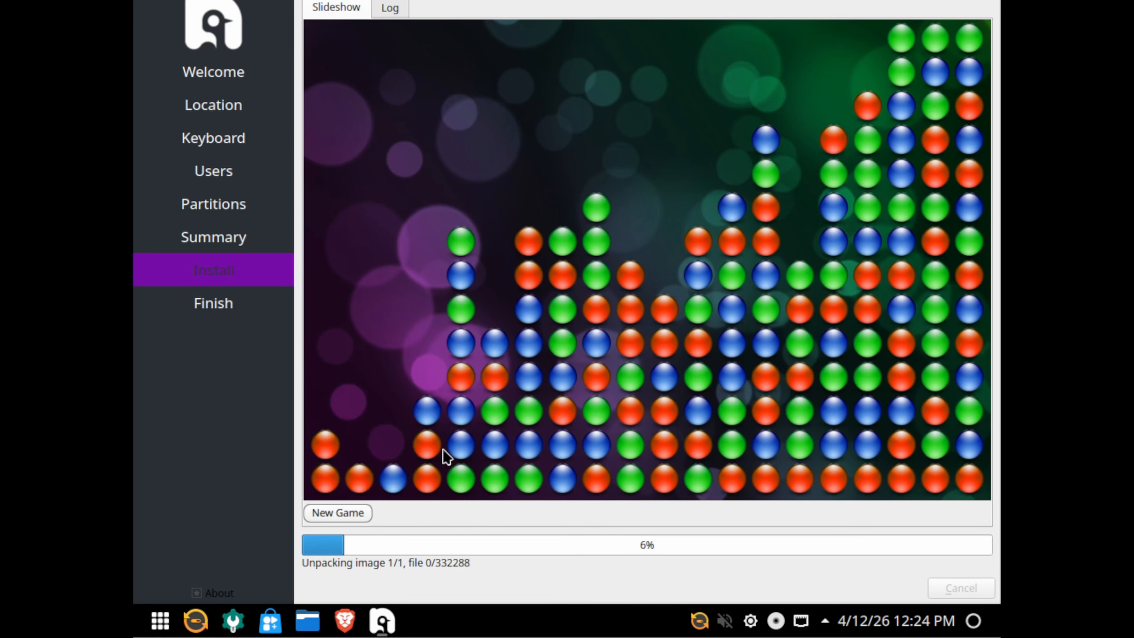
left_click(464, 447)
left_click(534, 416)
left_click(603, 436)
left_click(673, 438)
left_click(825, 438)
left_click(821, 438)
left_click(797, 436)
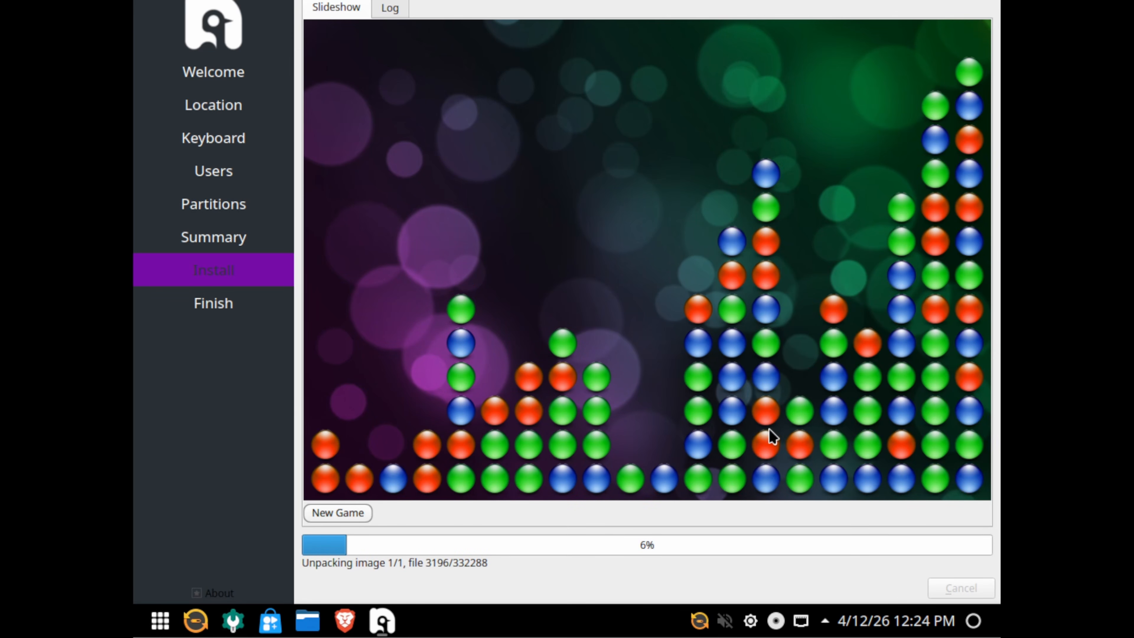
left_click(533, 453)
left_click(530, 463)
left_click(342, 514)
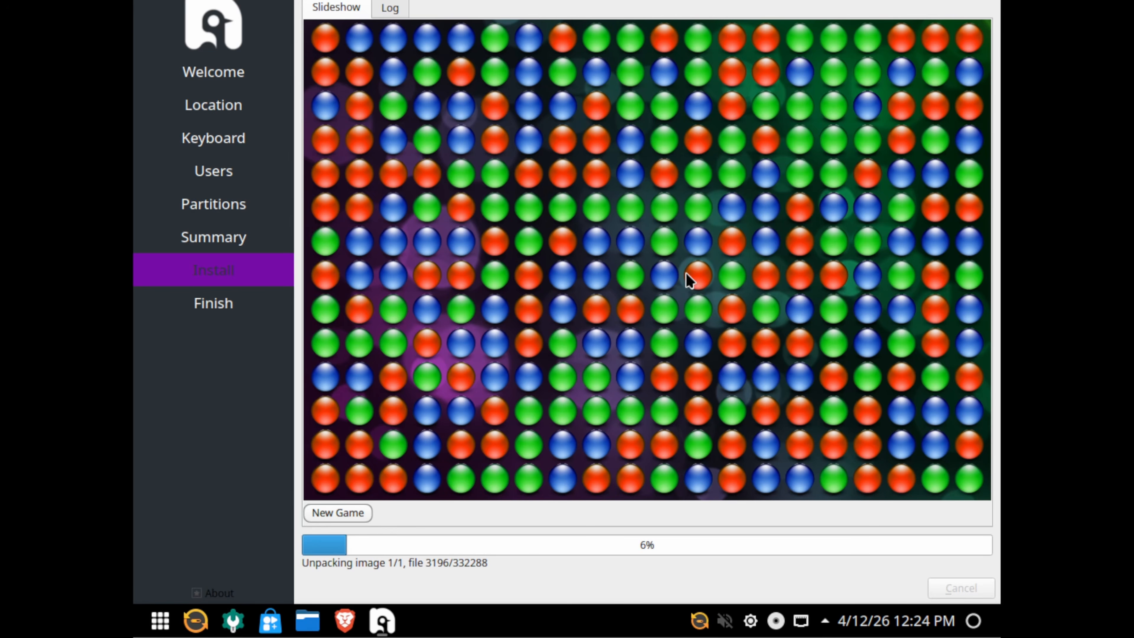
Check the installation Log, then finish with Restart now ticked to reboot.
left_click(388, 13)
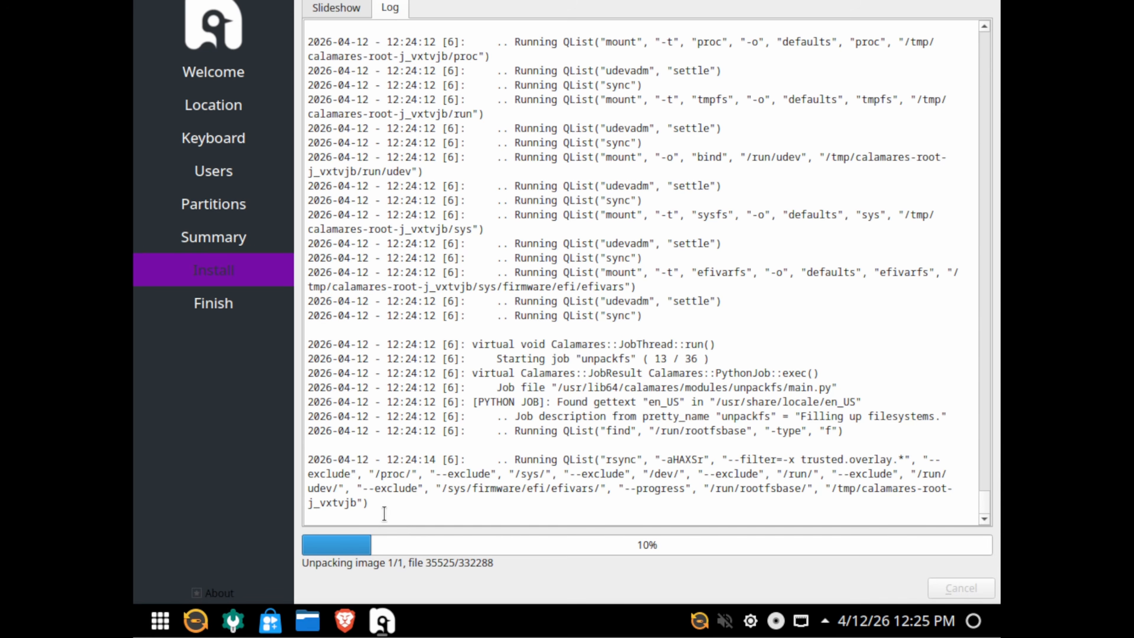
left_click_drag(385, 514, 280, 259)
left_click(768, 338)
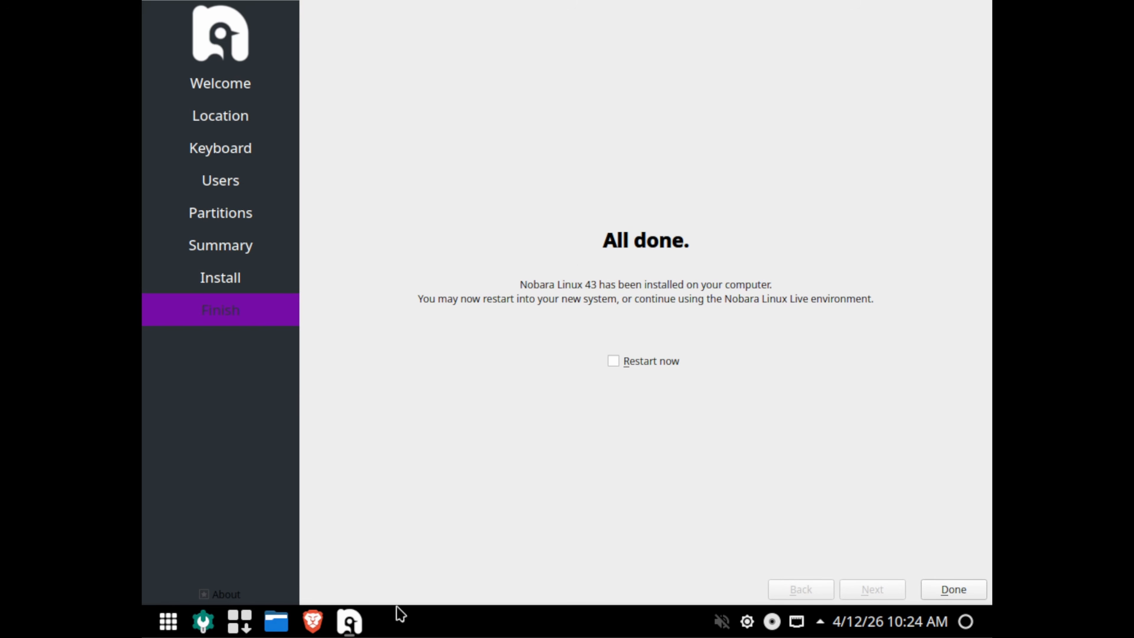
left_click(614, 363)
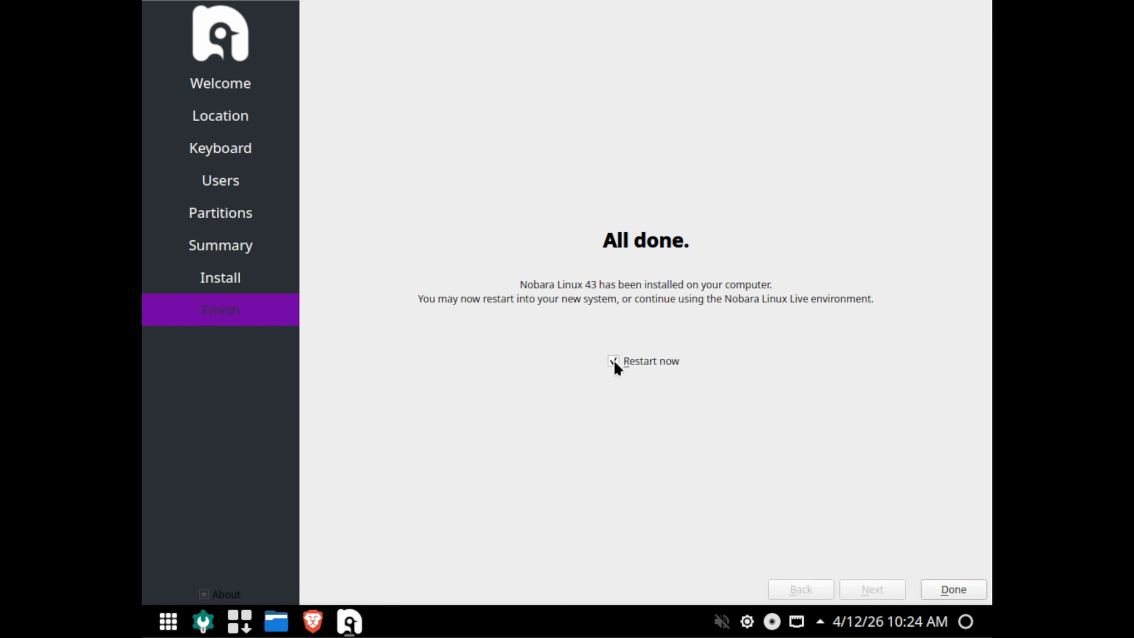
left_click(952, 590)
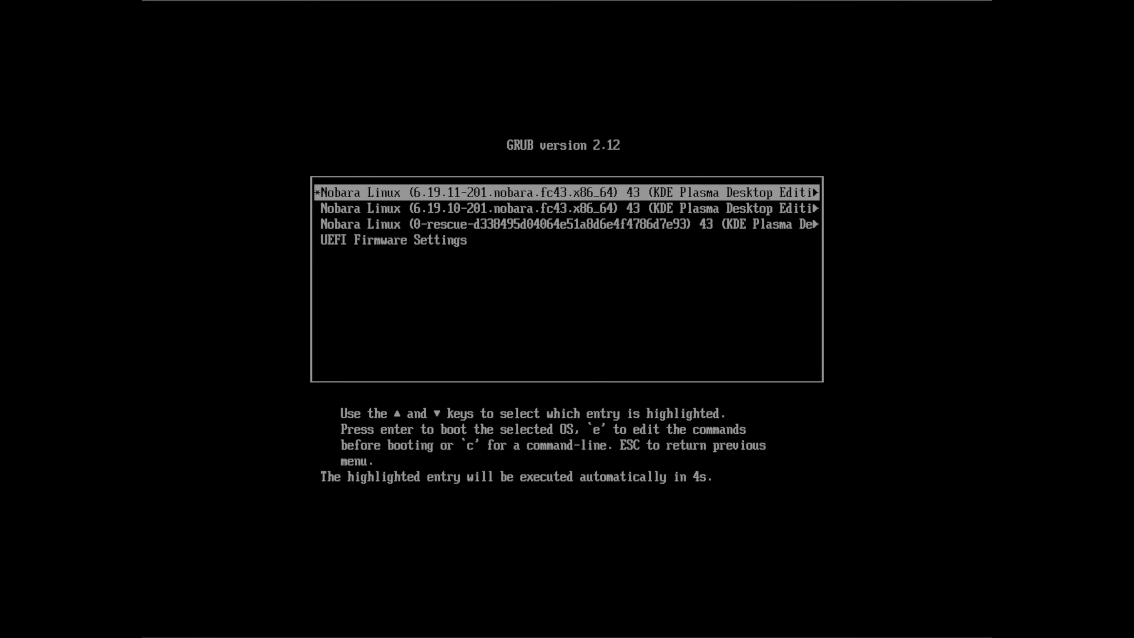
Browse the GRUB entries and boot Nobara Linux from the first 6.19.11 kernel entry.
key("Down")
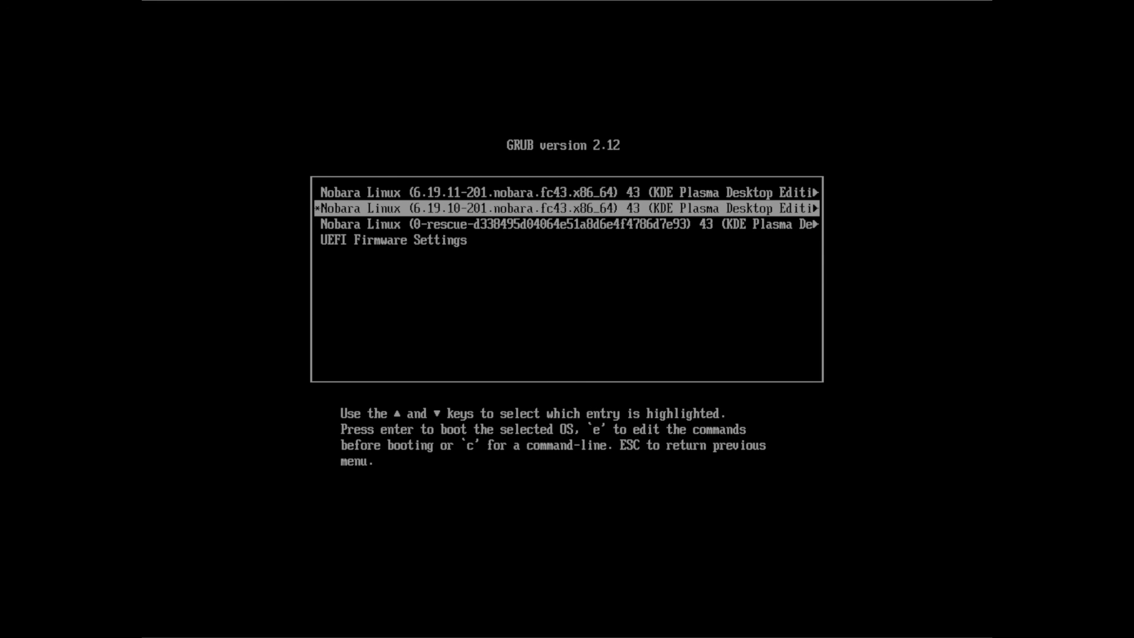
key("Down")
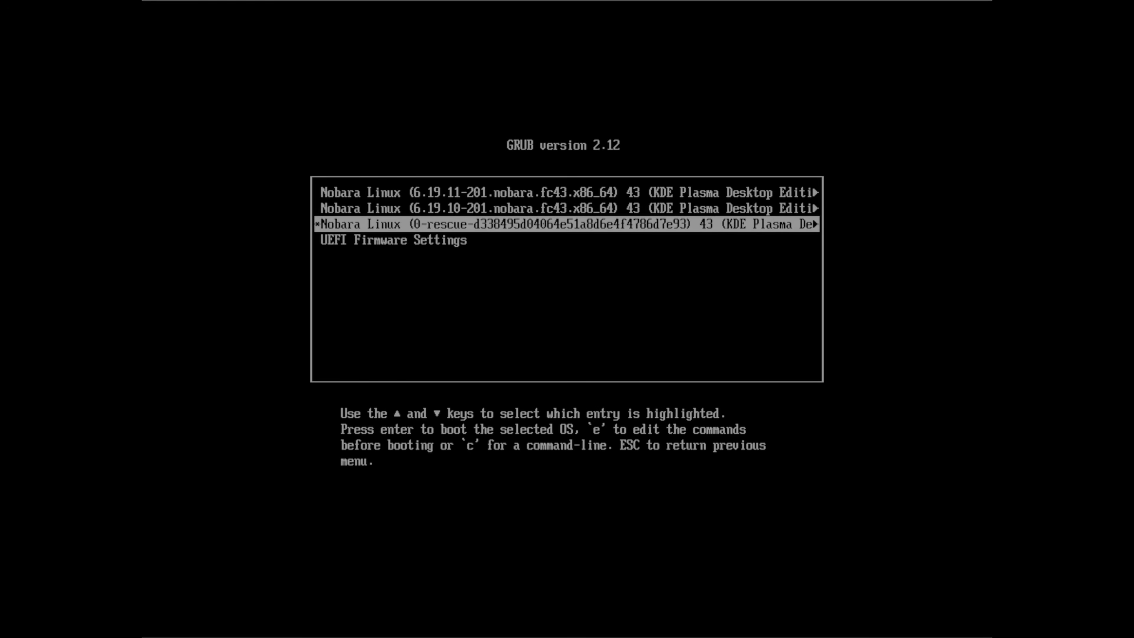
key("Up")
key("Up")
key("Down")
key("Down")
key("Down")
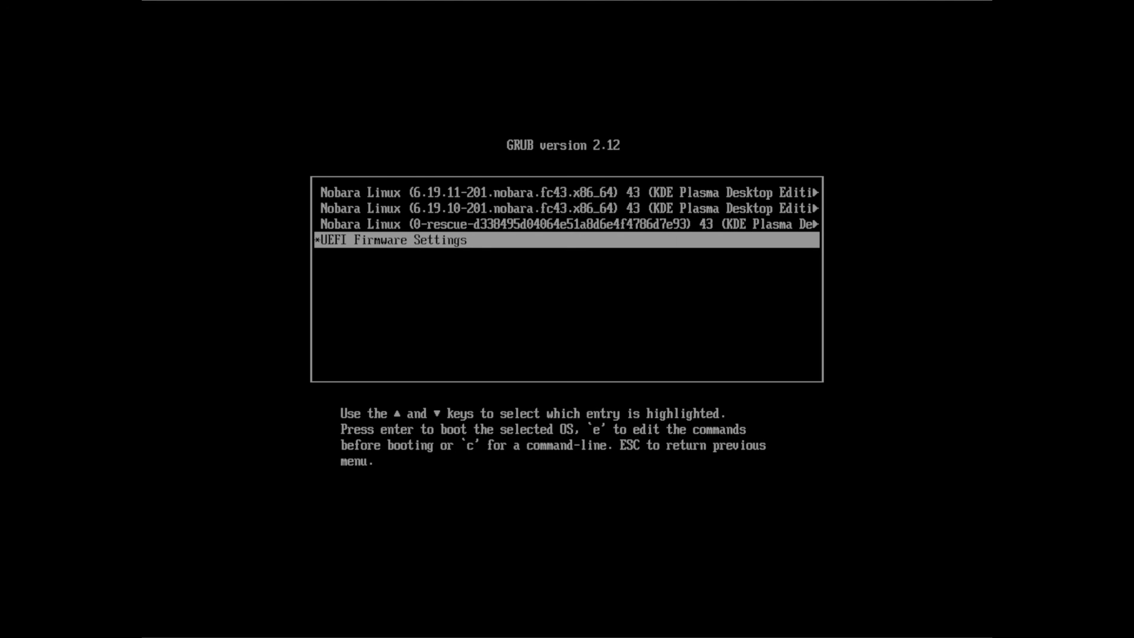
key("Up")
key("Up")
key("Up")
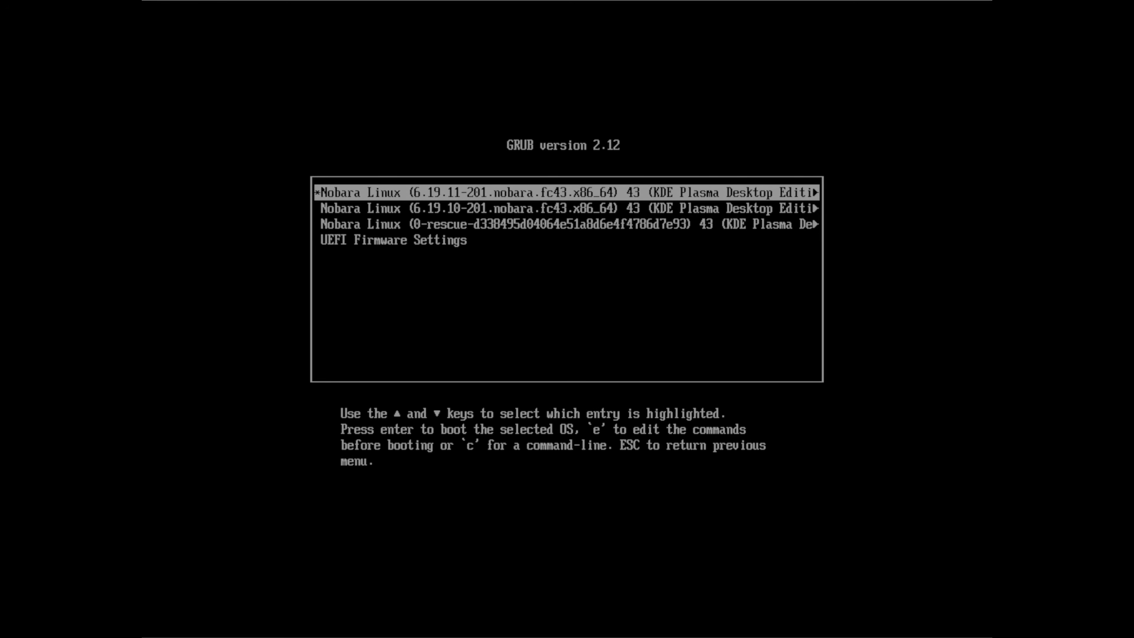
key("Down")
key("Up")
key("Down")
key("Up")
key("Down")
key("Up")
key("Down")
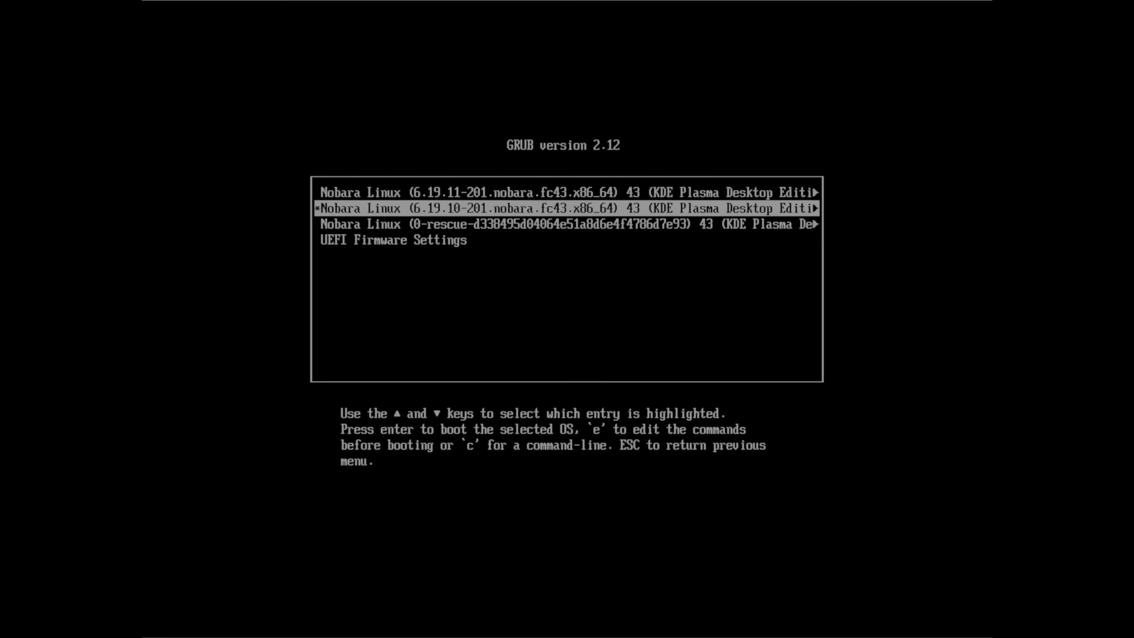
key("Up")
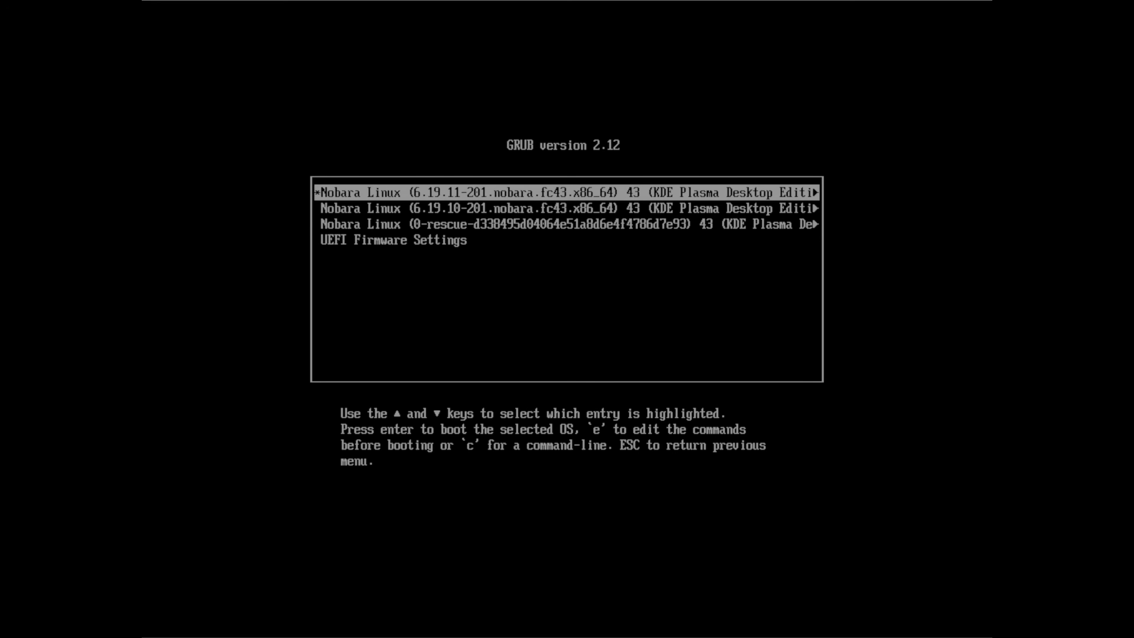
key("Return")
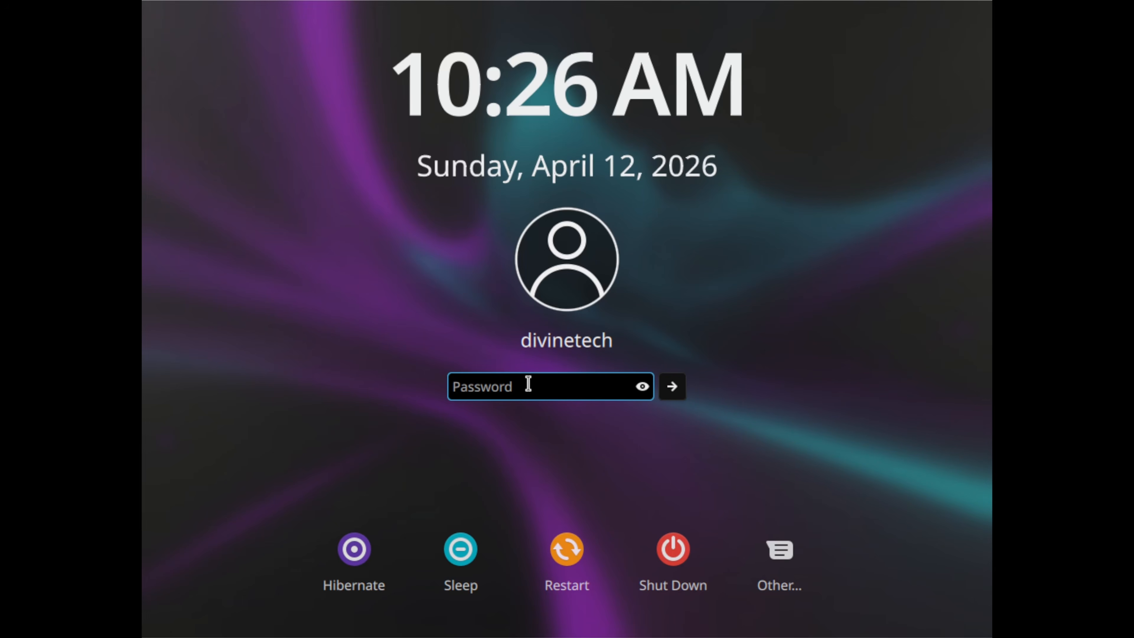
Log in with the account password and look over the Desktop and Wallpaper settings.
type("********")
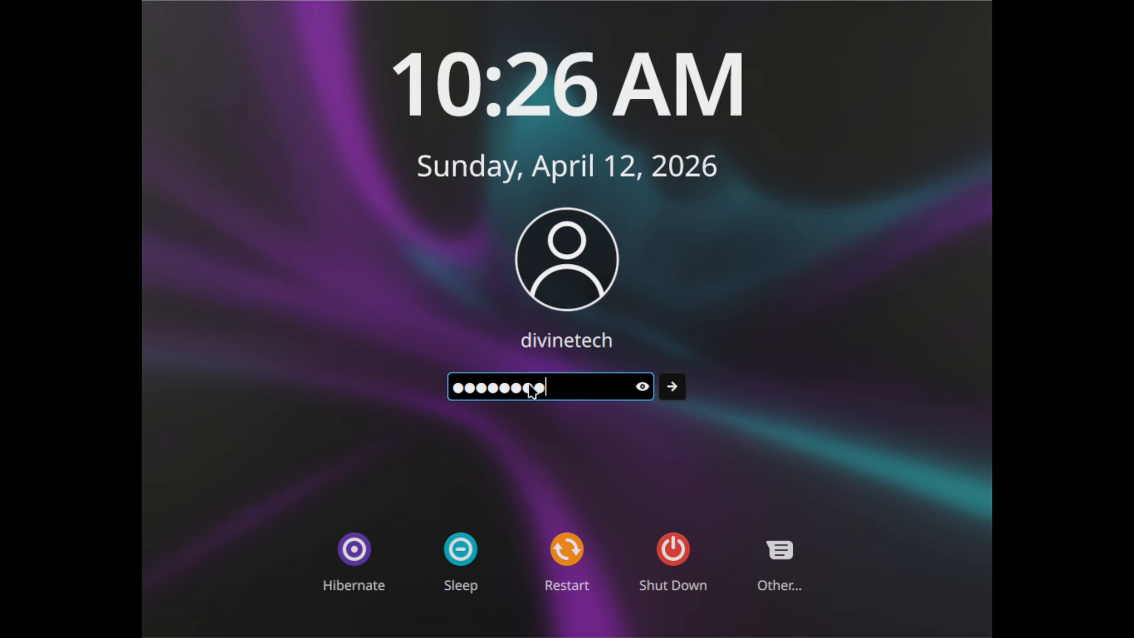
key("Return")
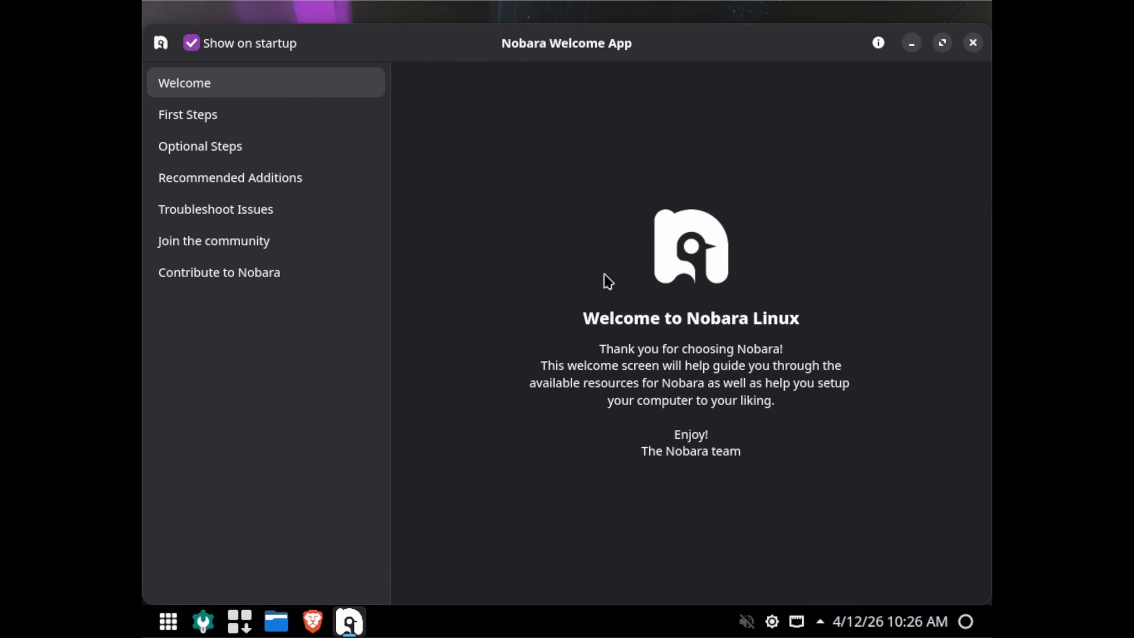
right_click(612, 13)
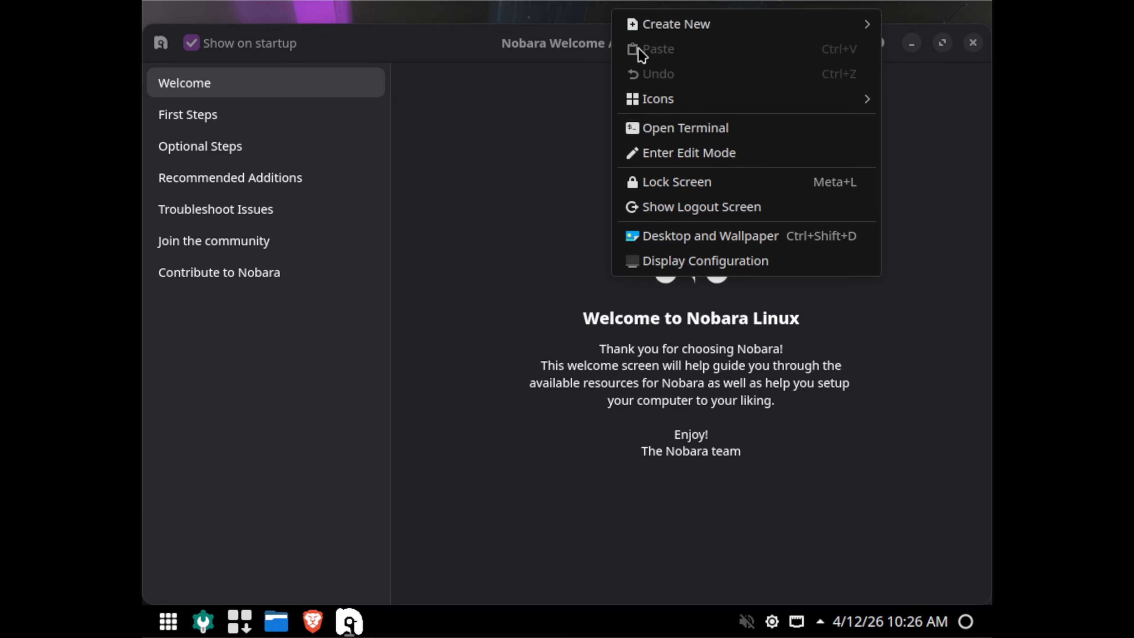
left_click(739, 247)
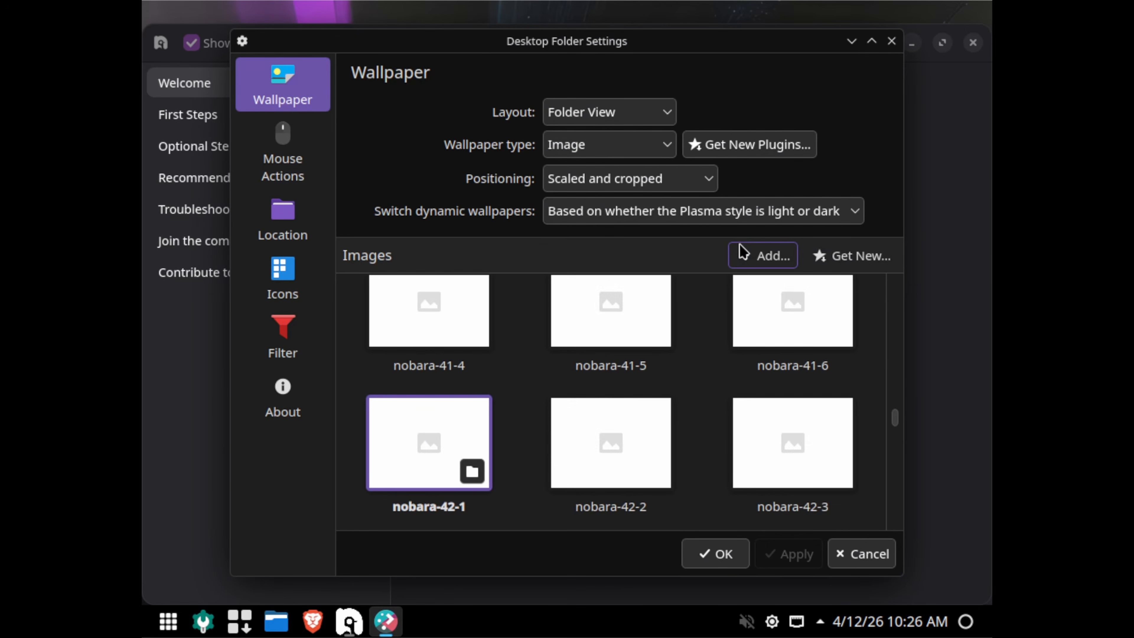
left_click(891, 41)
Check Display Configuration, then maximize the Nobara Welcome App to fill the screen.
right_click(824, 14)
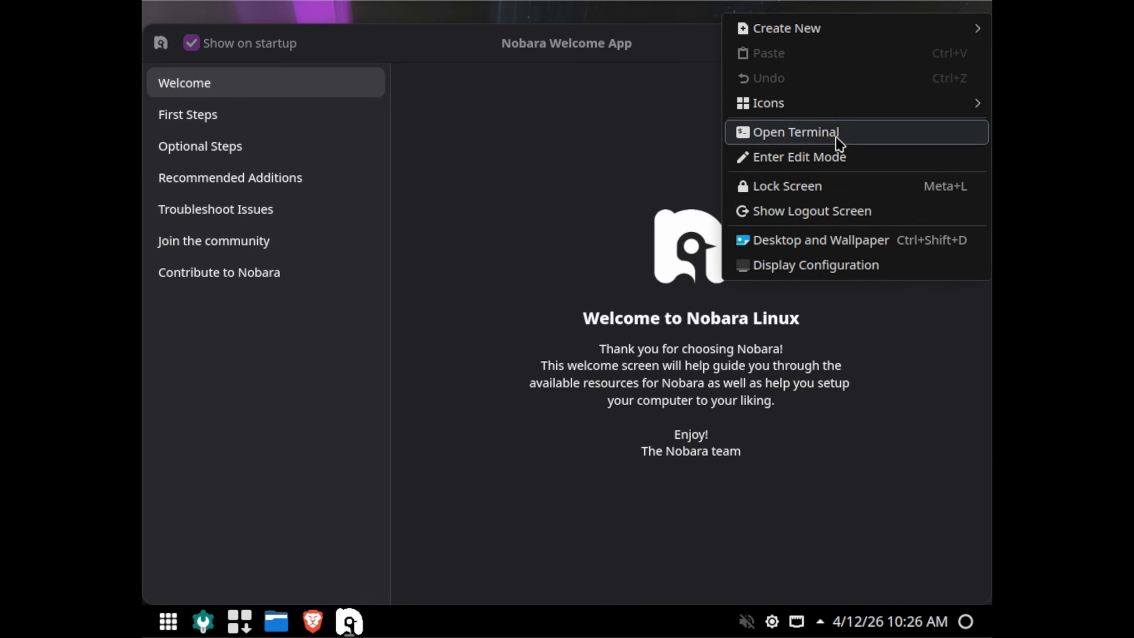
left_click(833, 267)
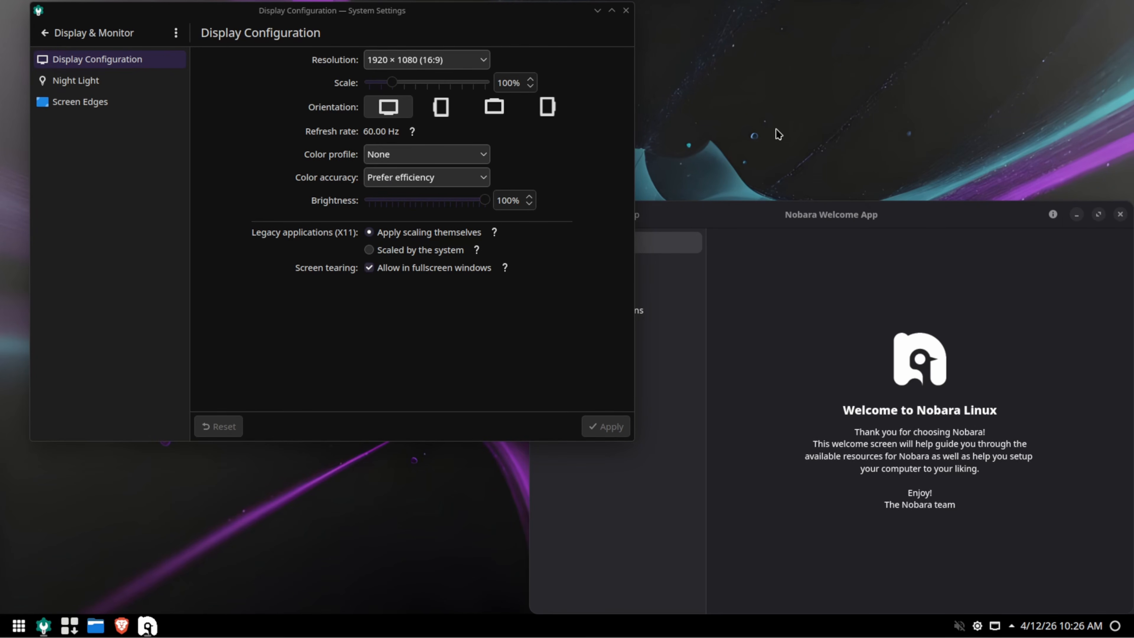
left_click(627, 15)
left_click_drag(919, 226, 580, 41)
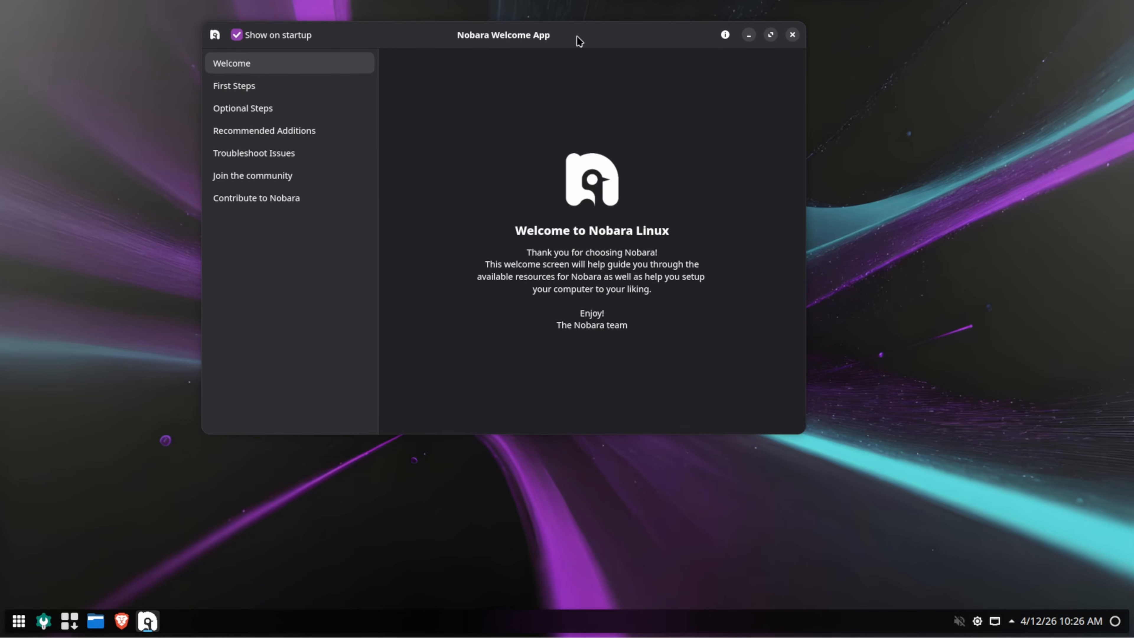
double_click(603, 40)
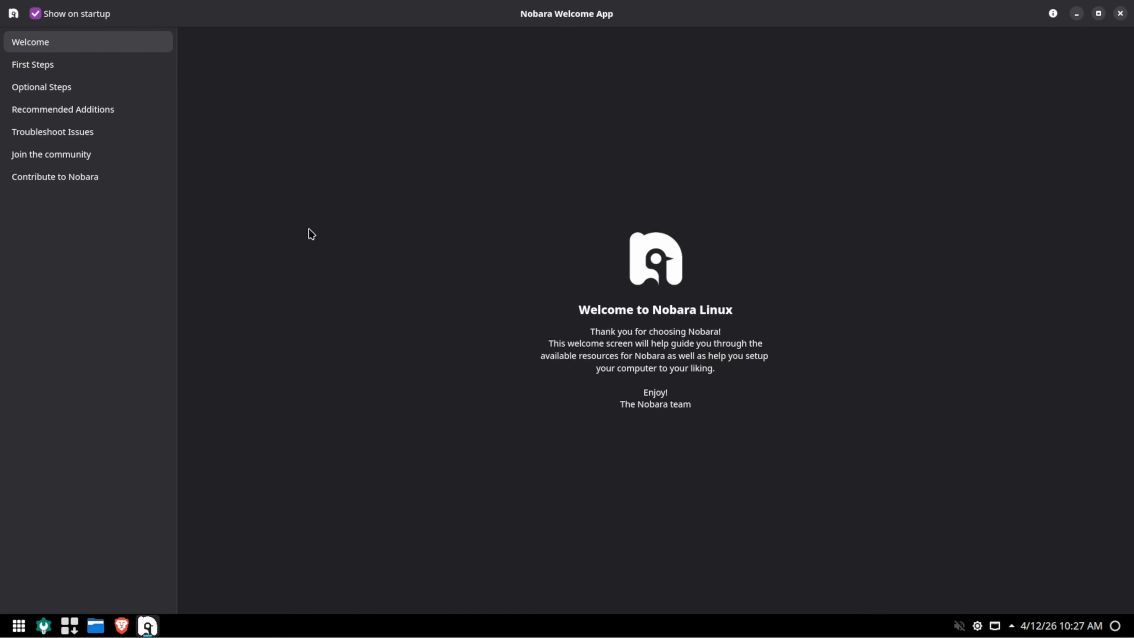
Show First Steps and search 'nobara' in the Application Launcher before returning.
left_click(91, 68)
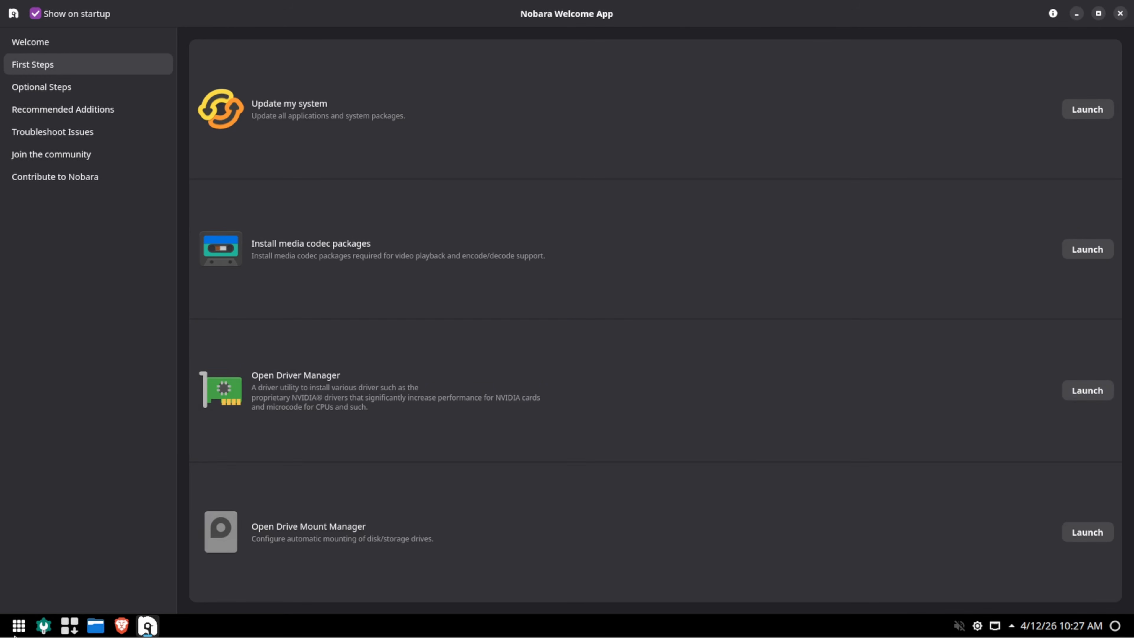
left_click(17, 625)
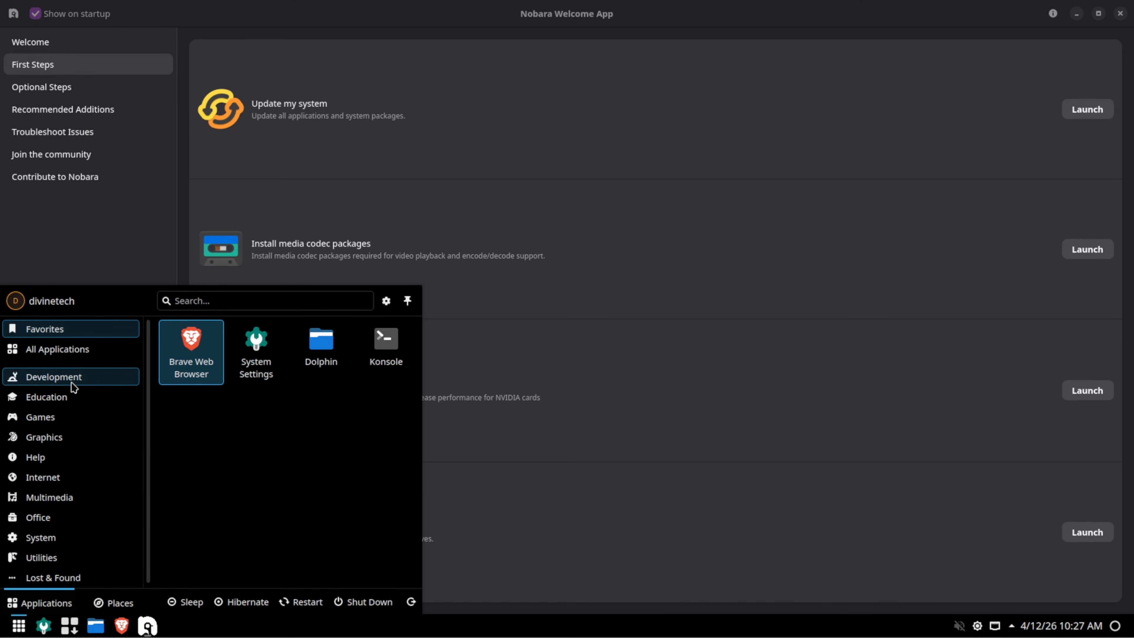
type("noba")
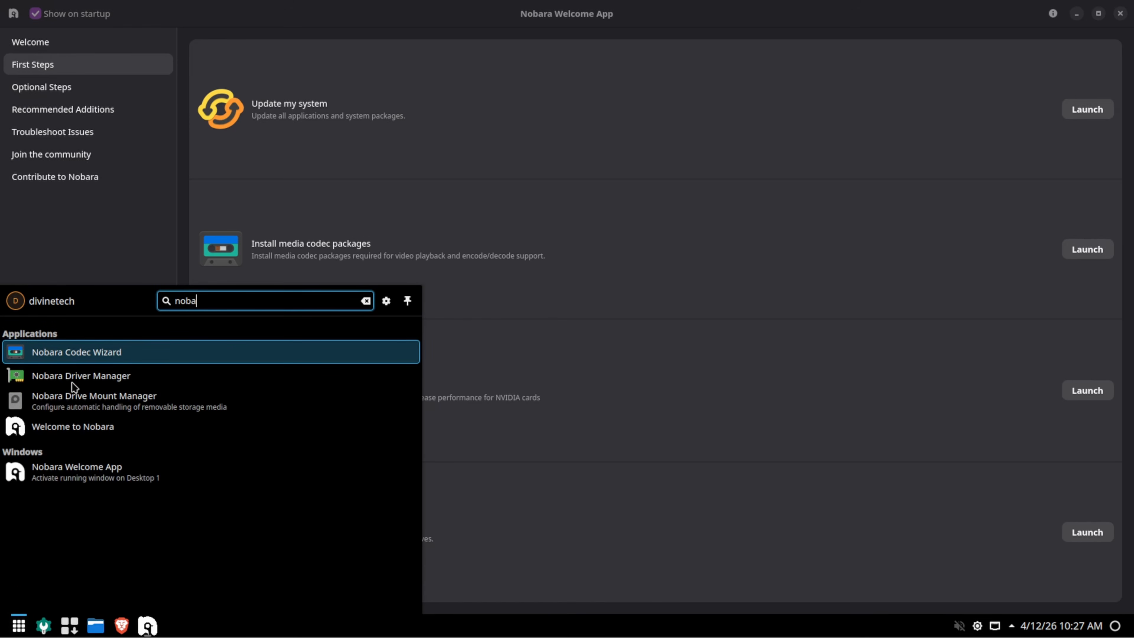
type("ra")
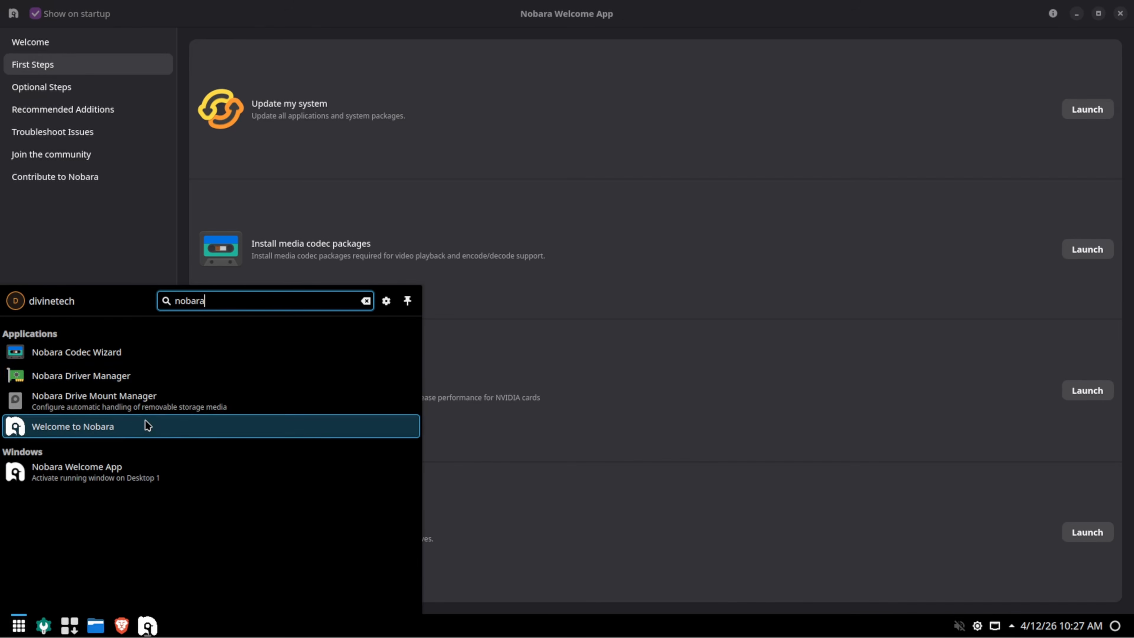
left_click(664, 119)
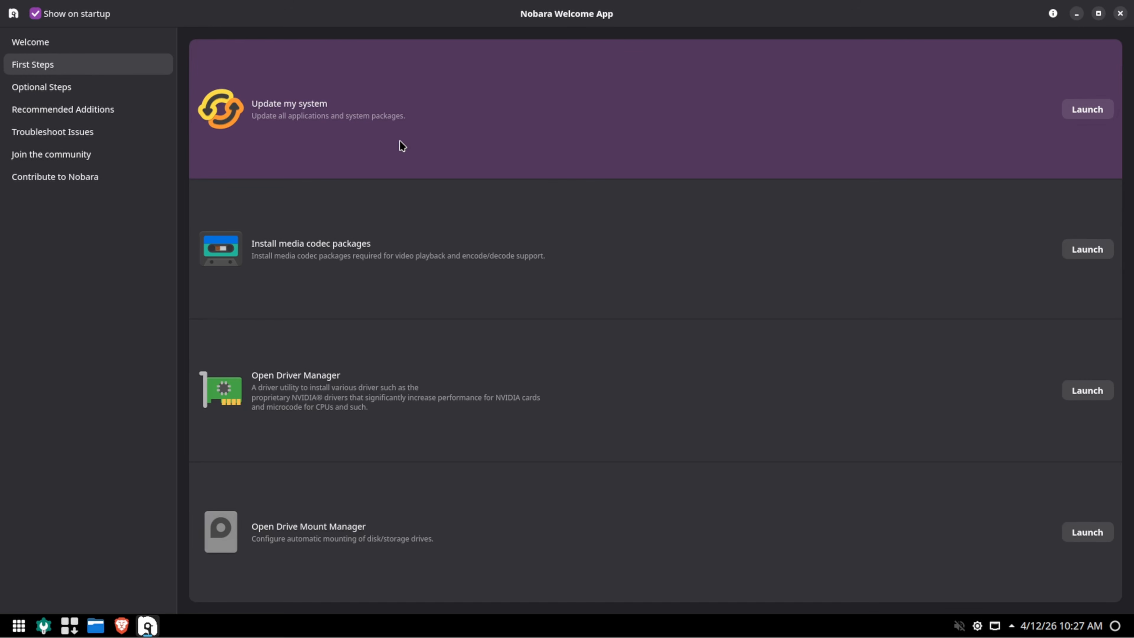
Launch the system update tool, refresh to confirm no pending updates, and close it.
left_click(1099, 109)
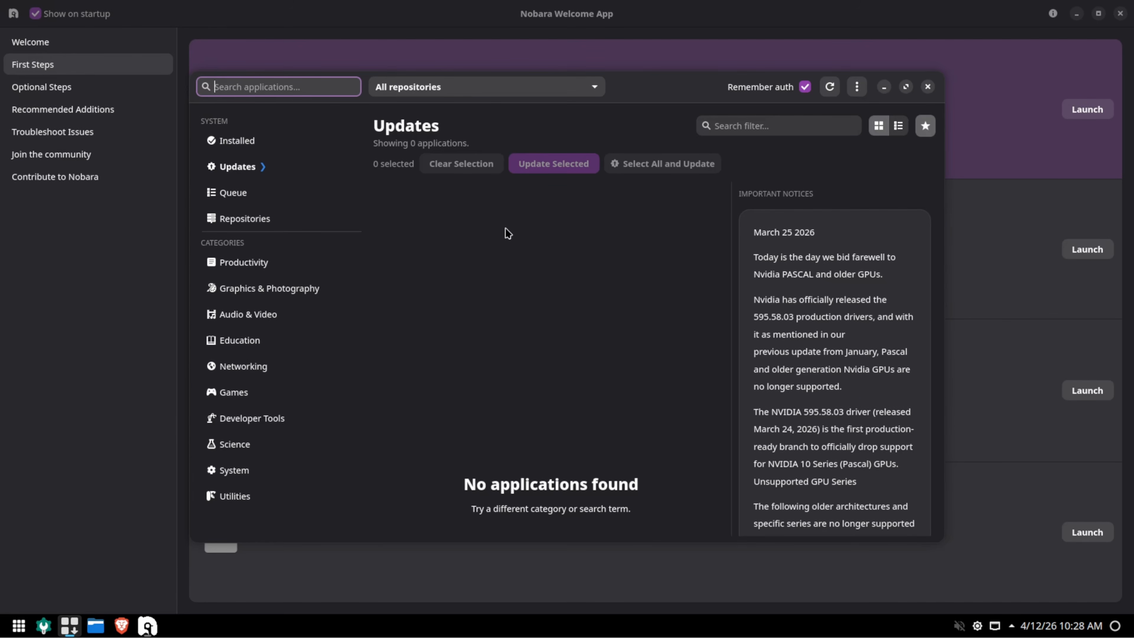
left_click(834, 90)
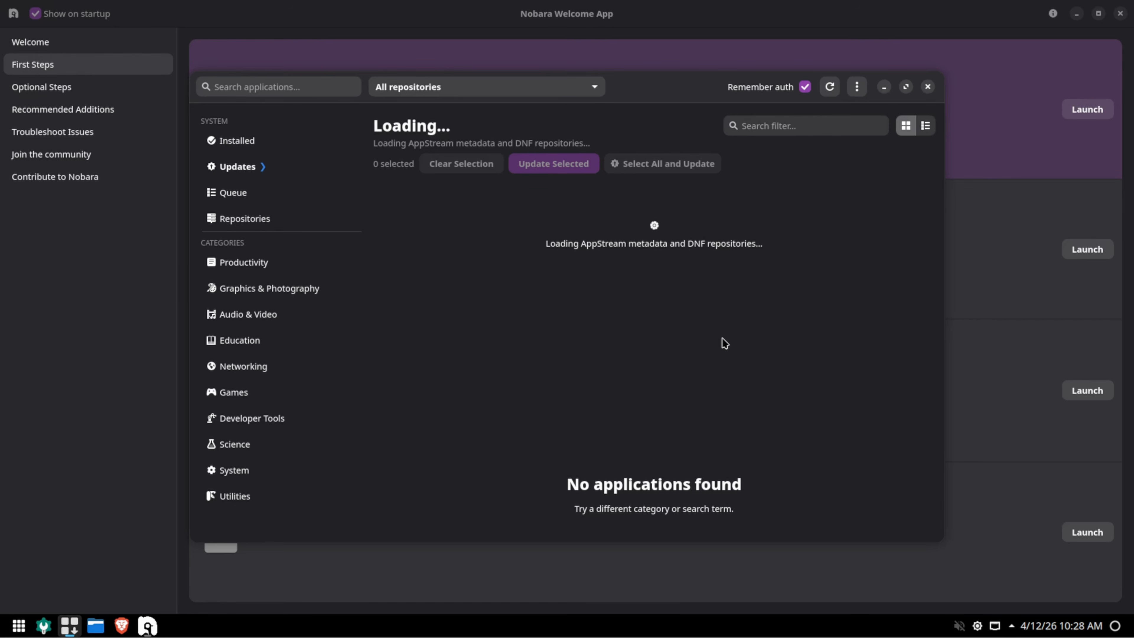
left_click(927, 87)
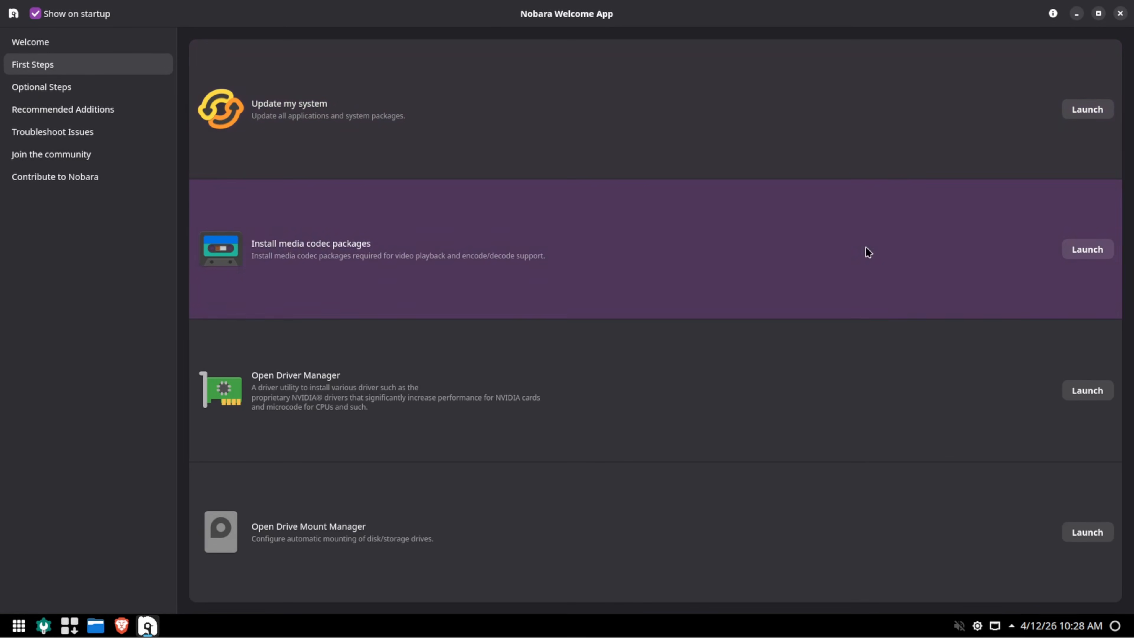
Install the media codec packages, authorizing with the password, and acknowledge completion.
left_click(1083, 250)
type("•")
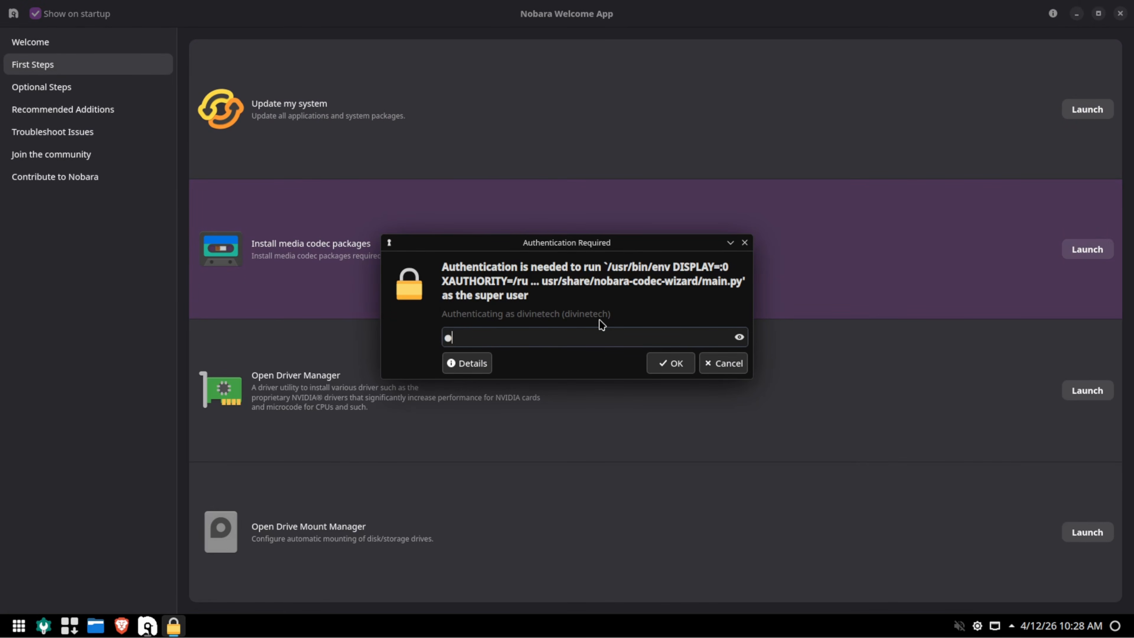
key("Return")
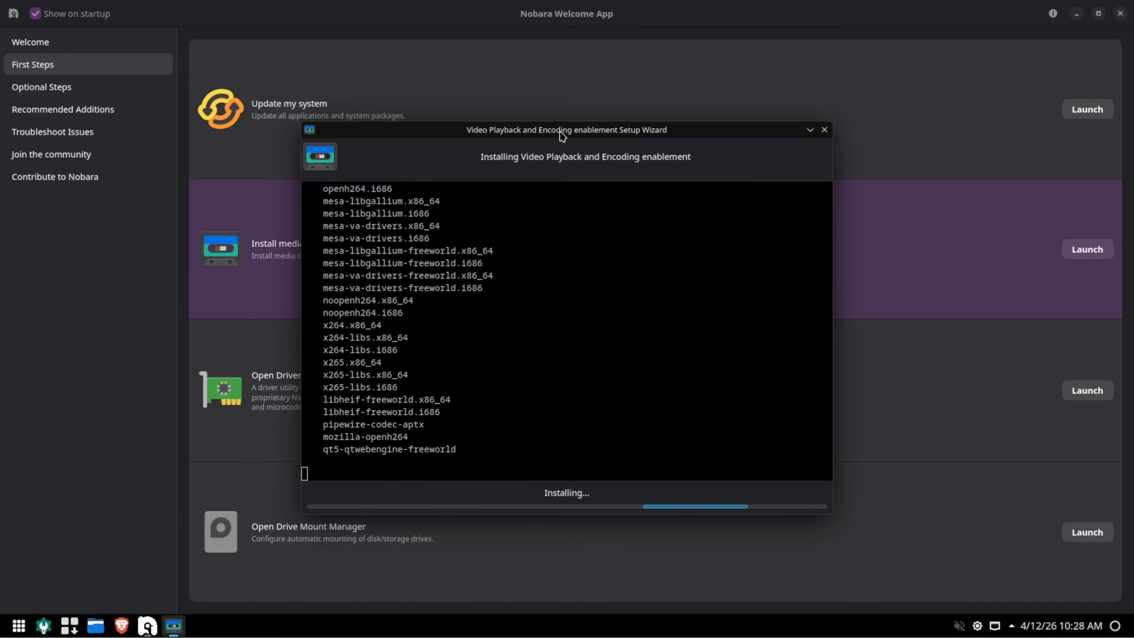
left_click_drag(562, 135, 879, 44)
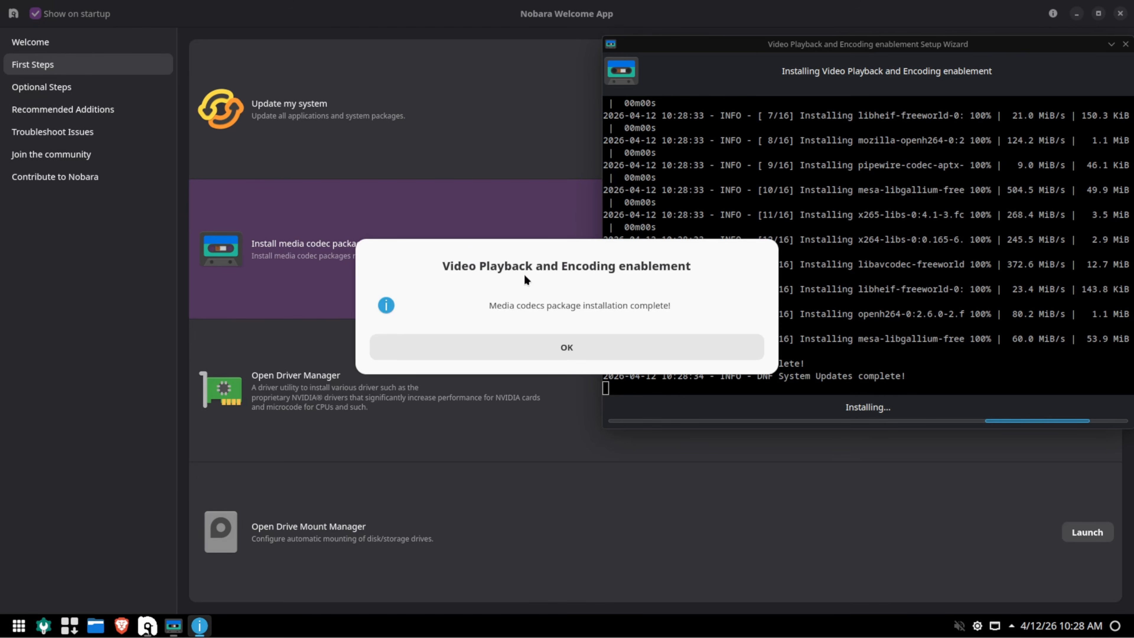
left_click(584, 348)
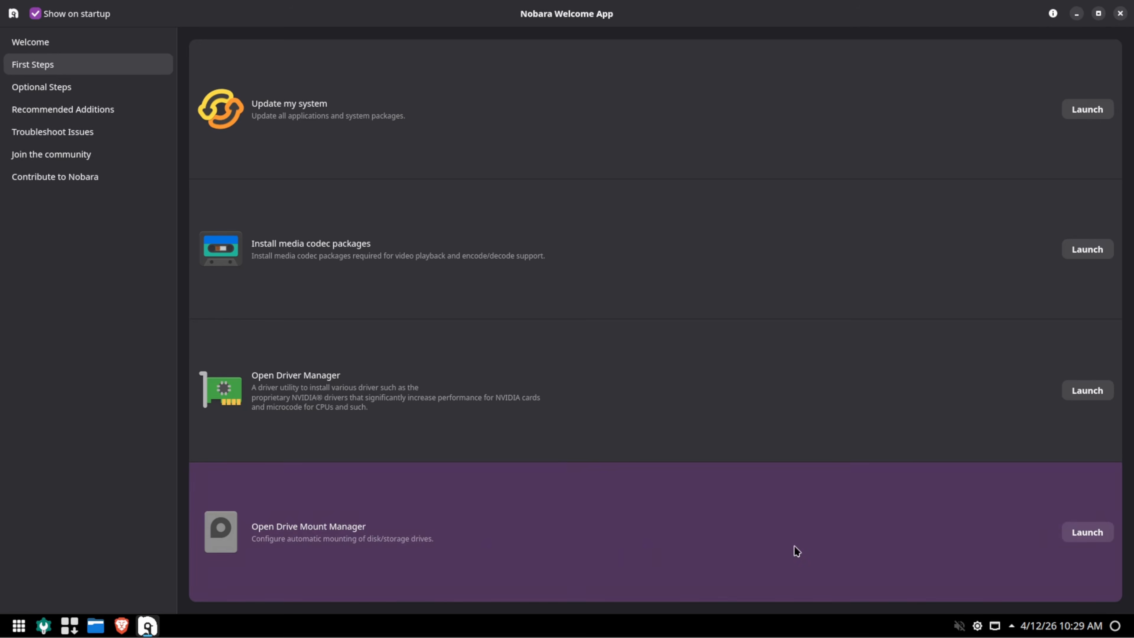
left_click(1102, 531)
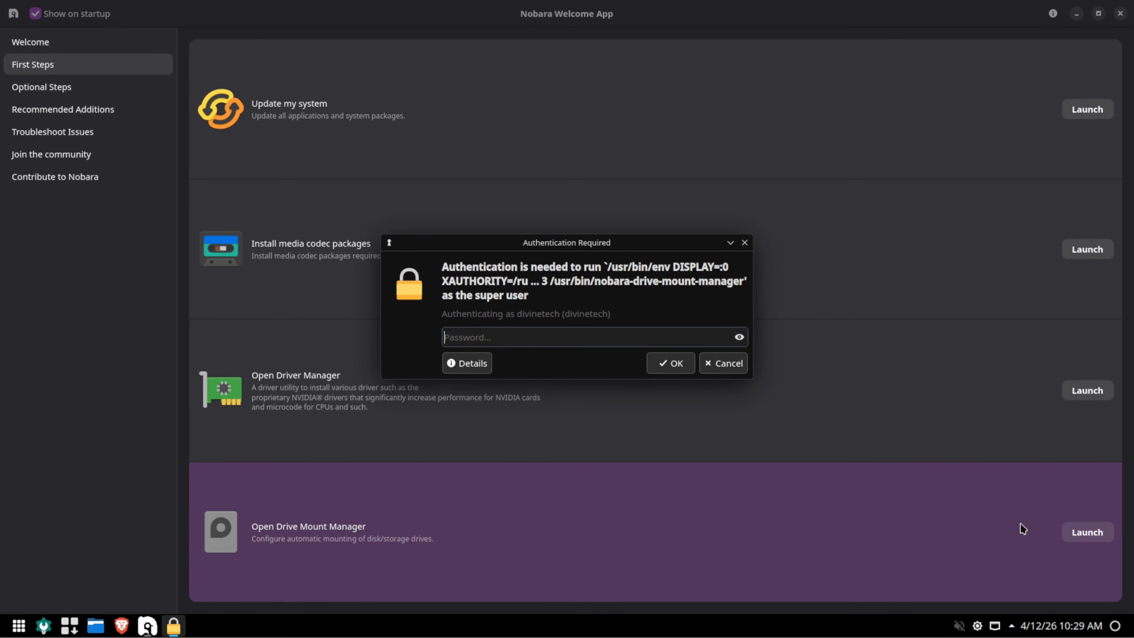
type("*******")
key("Return")
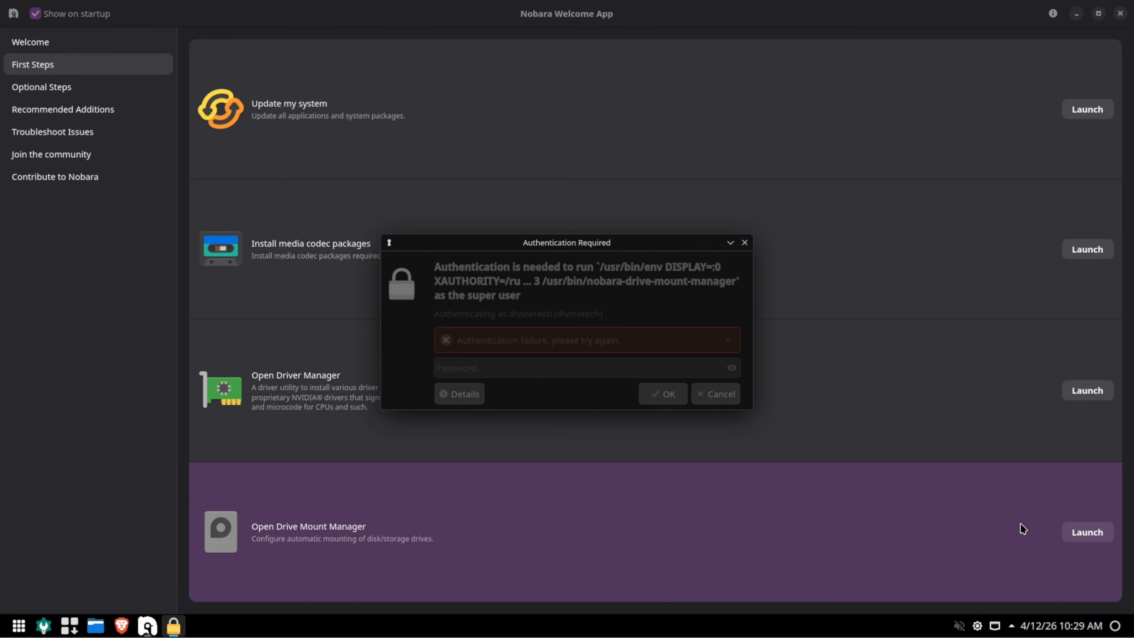
type("********")
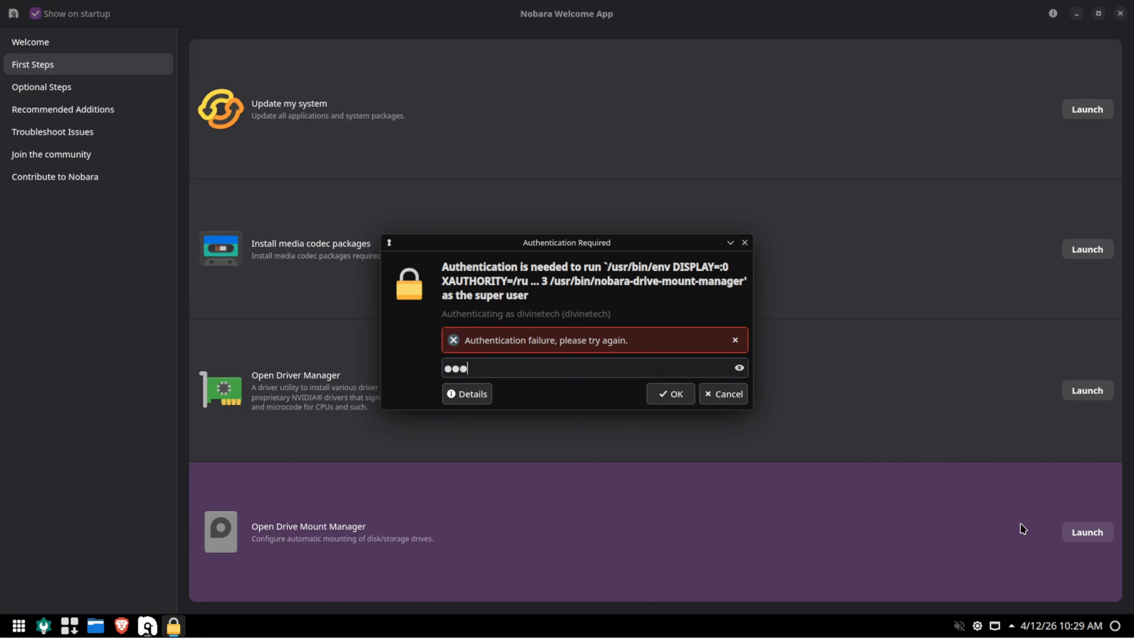
key("Return")
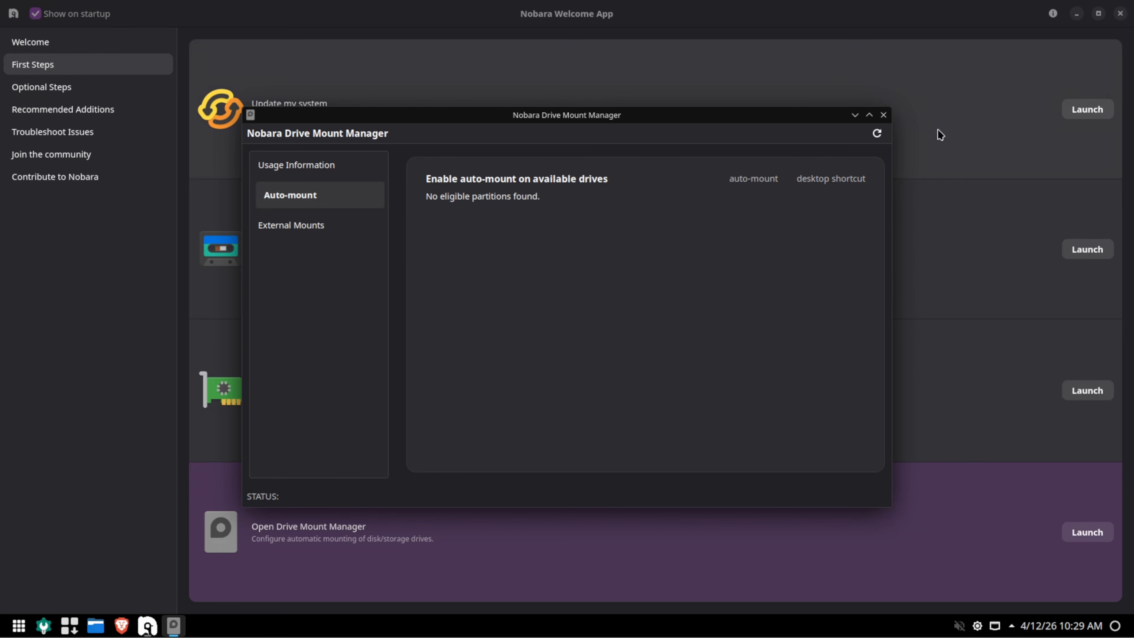
left_click(883, 115)
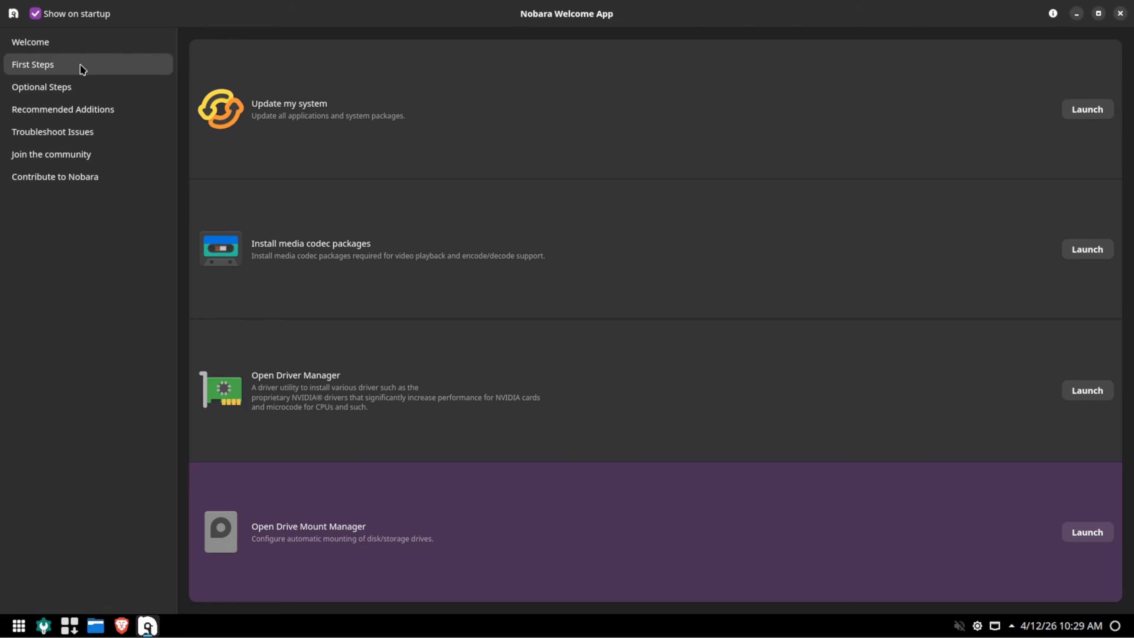
Open the Software Manager from Optional Steps and browse Productivity, Games, Science, Utilities and other categories.
left_click(58, 87)
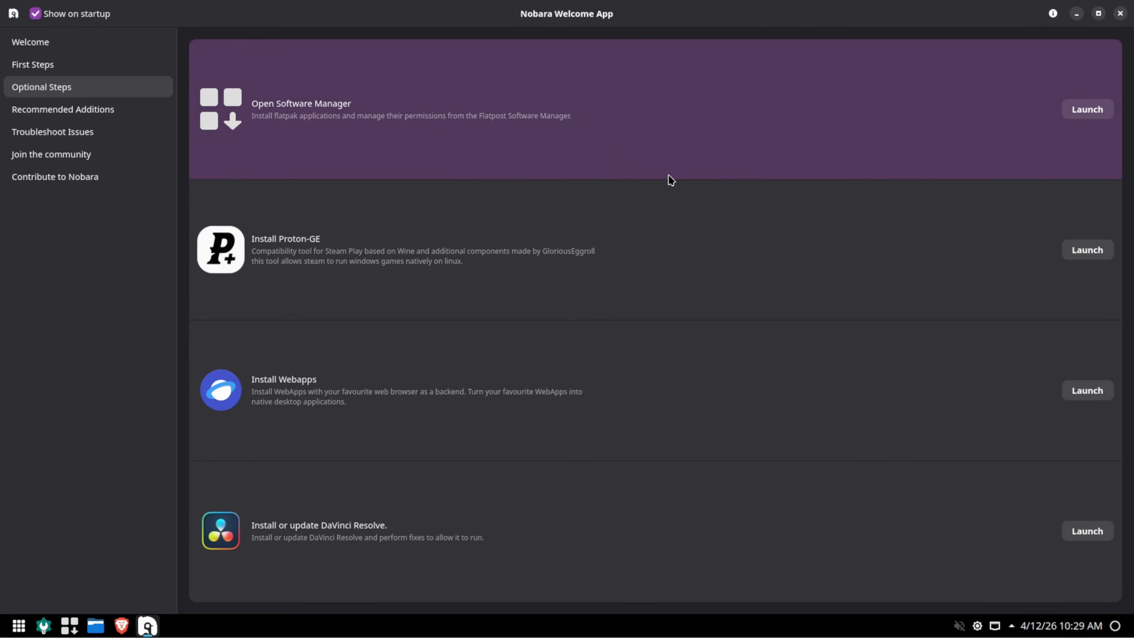
left_click(1091, 108)
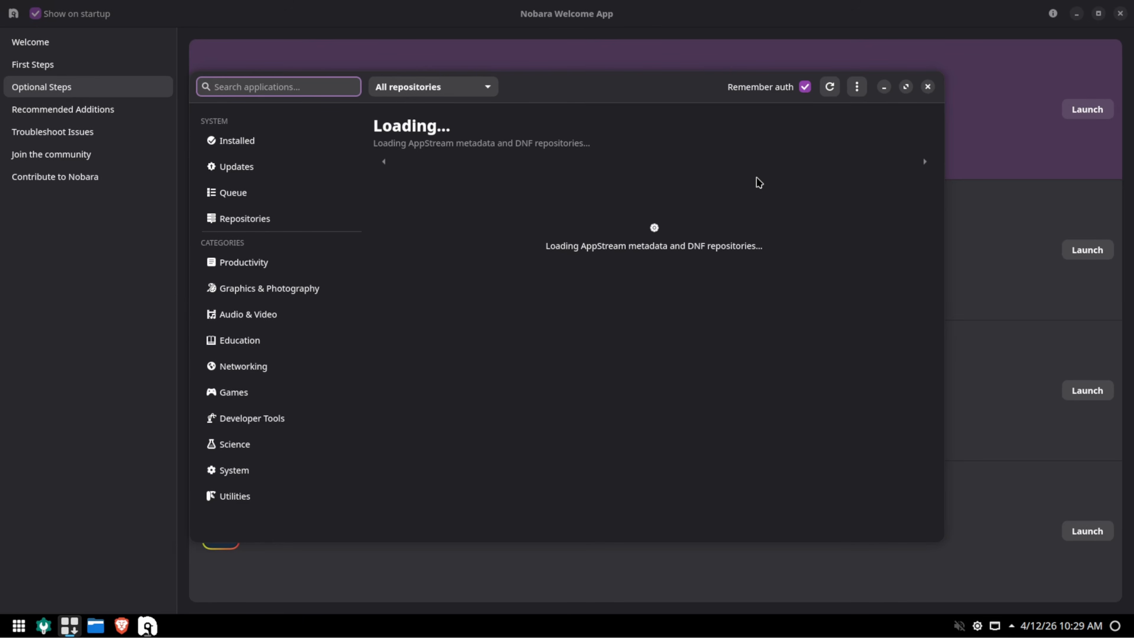
left_click(261, 263)
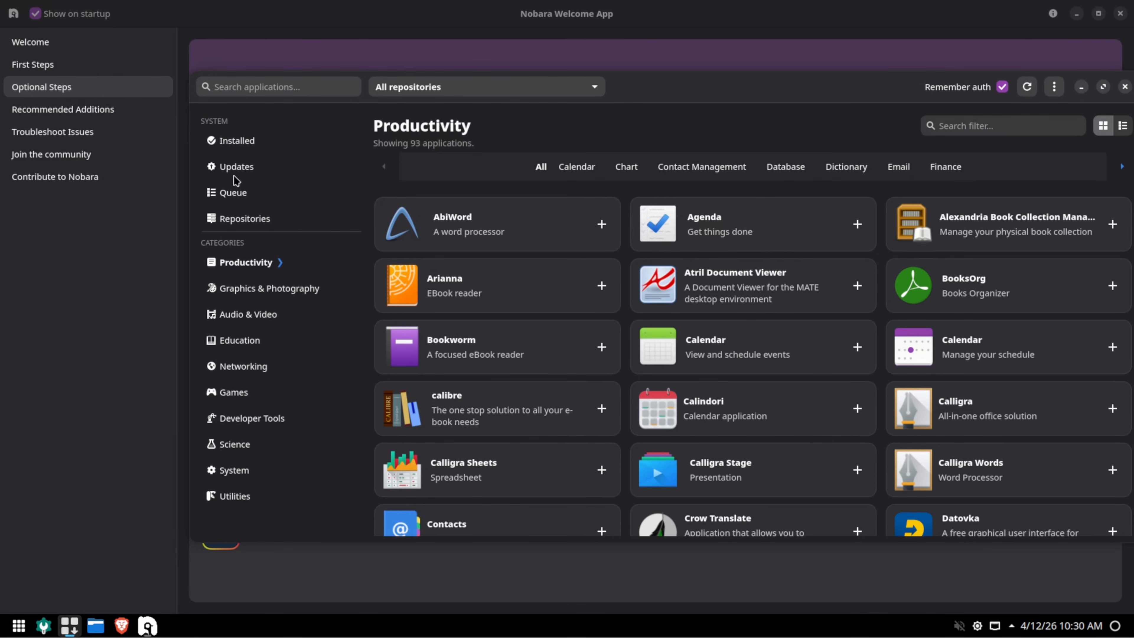
left_click(236, 392)
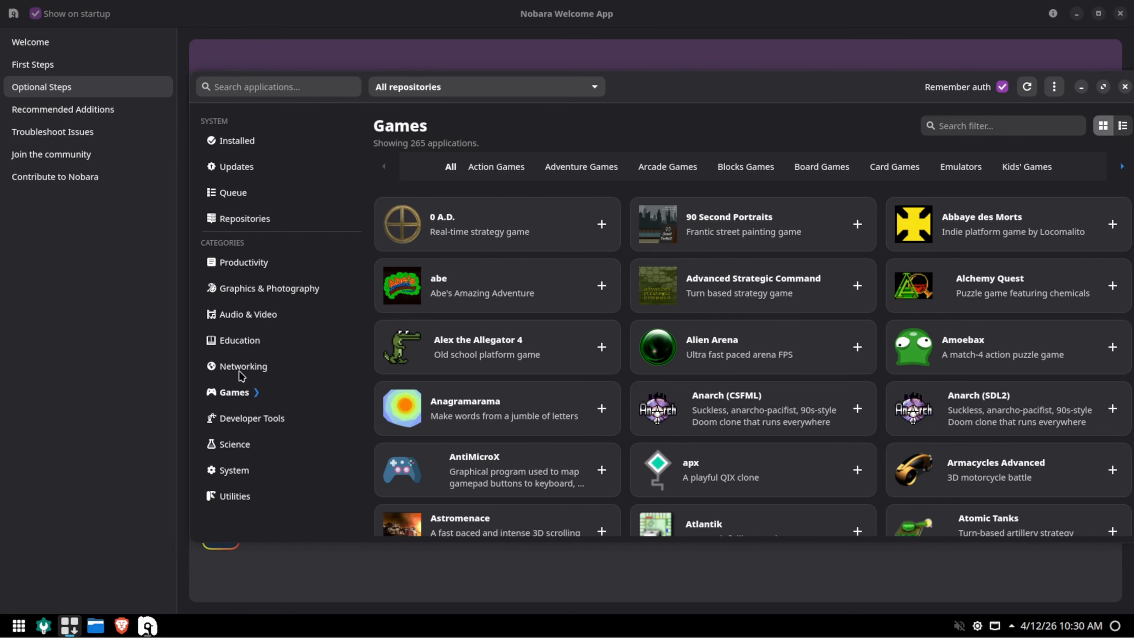
left_click(241, 342)
left_click(251, 318)
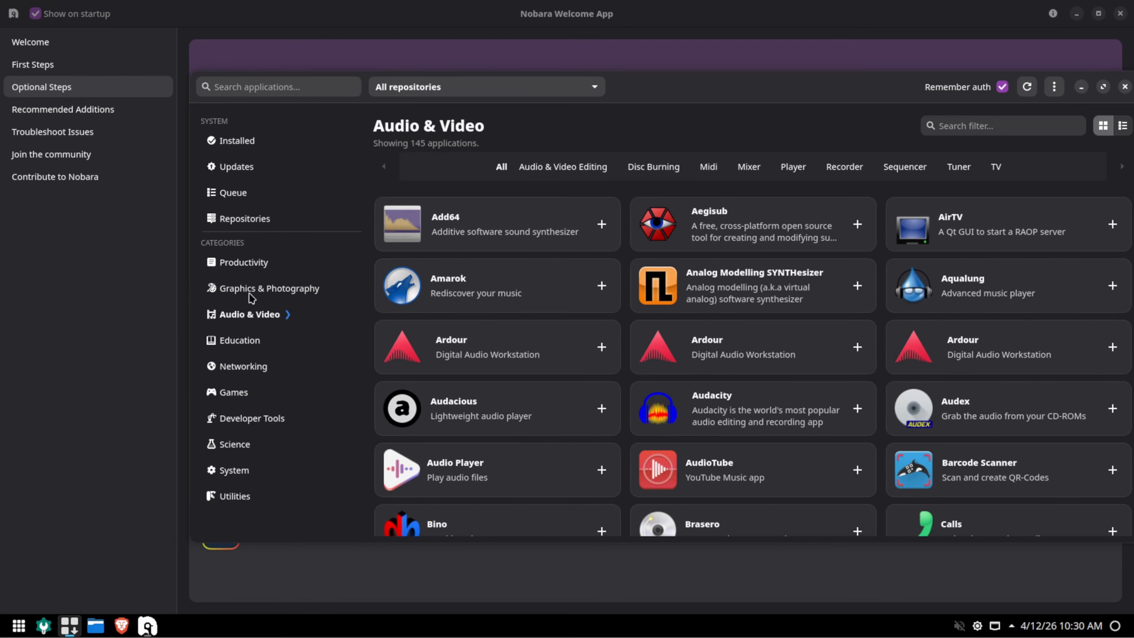
left_click(251, 290)
left_click(245, 263)
left_click(243, 365)
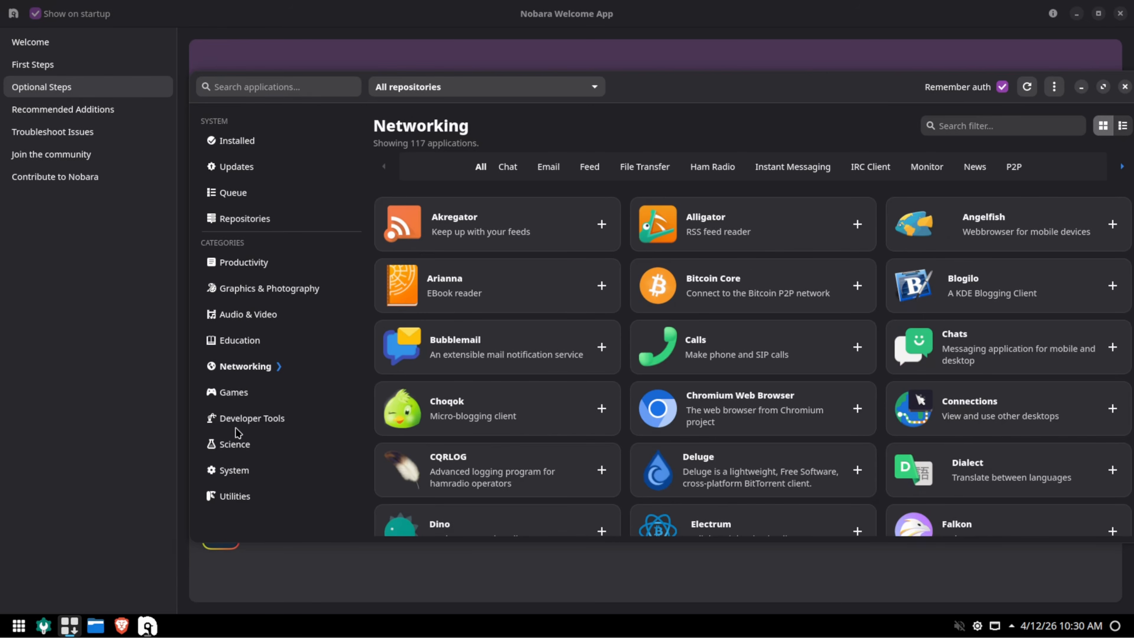
left_click(236, 444)
left_click(236, 470)
left_click(236, 495)
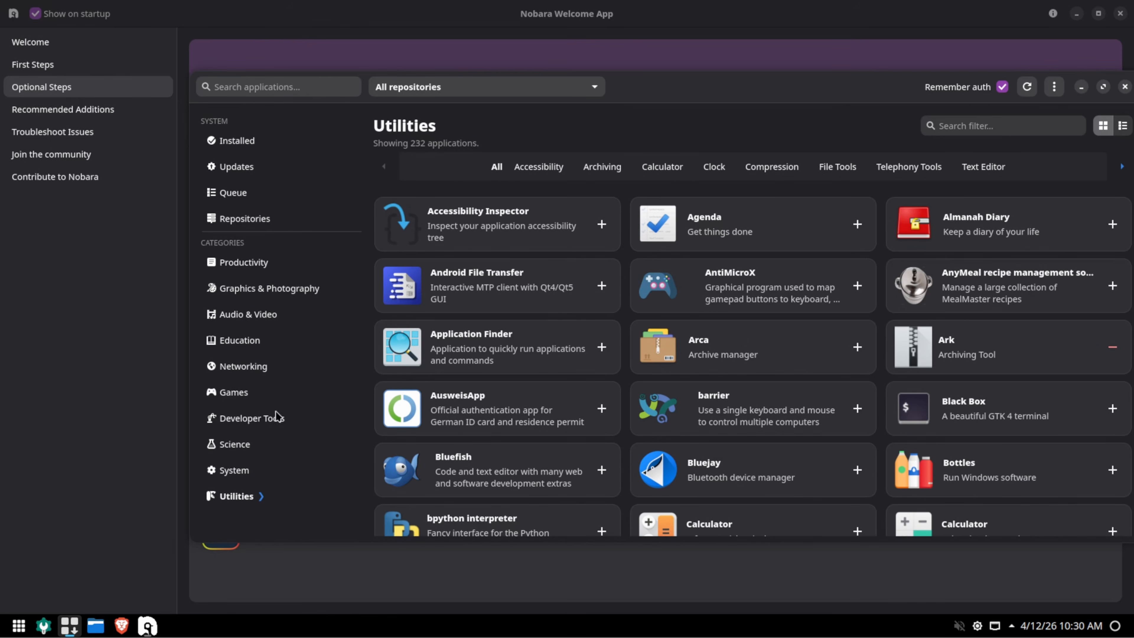
Search for 'discord' in the Software Manager, then close it.
left_click(292, 87)
type("d")
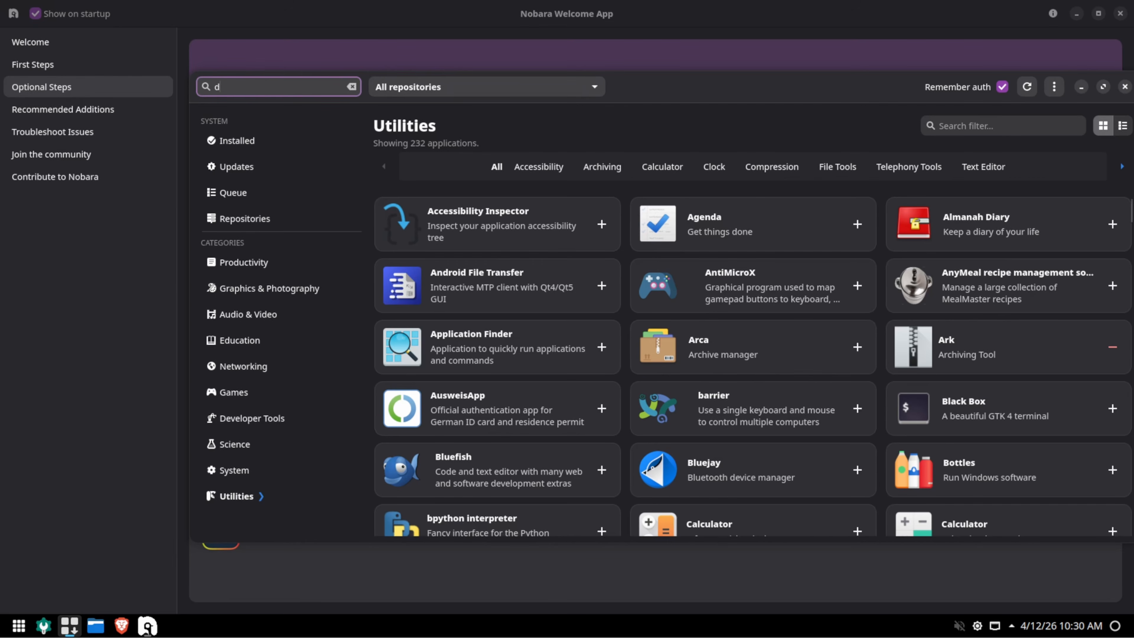
type("iscord")
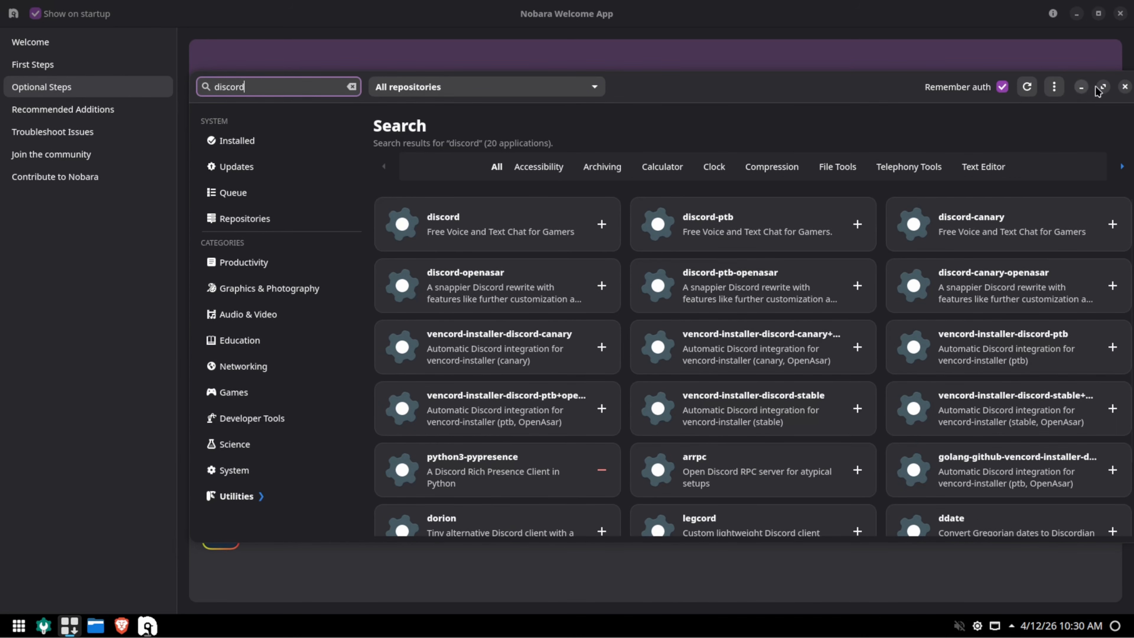
left_click(1124, 87)
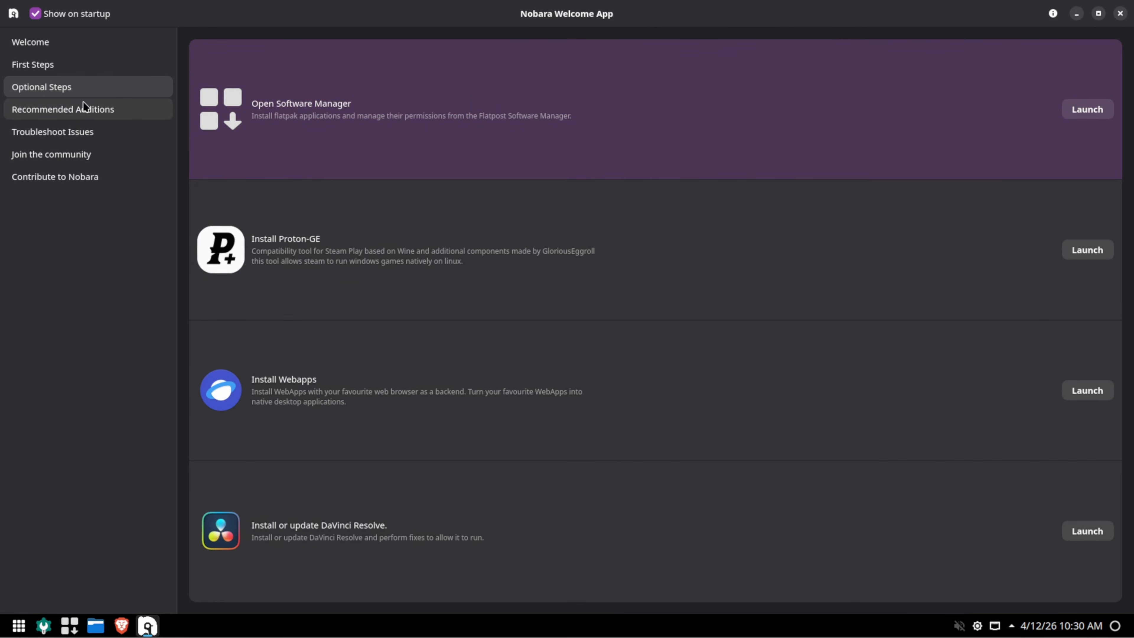
View the Recommended Additions page, then the Troubleshoot Issues page.
left_click(71, 112)
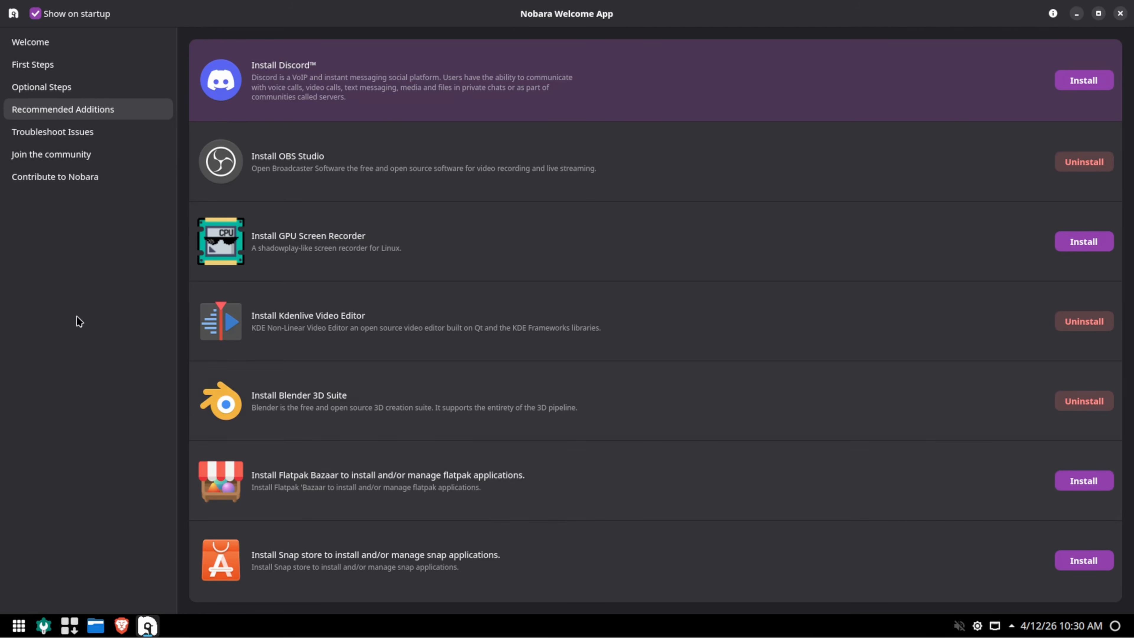
left_click(93, 142)
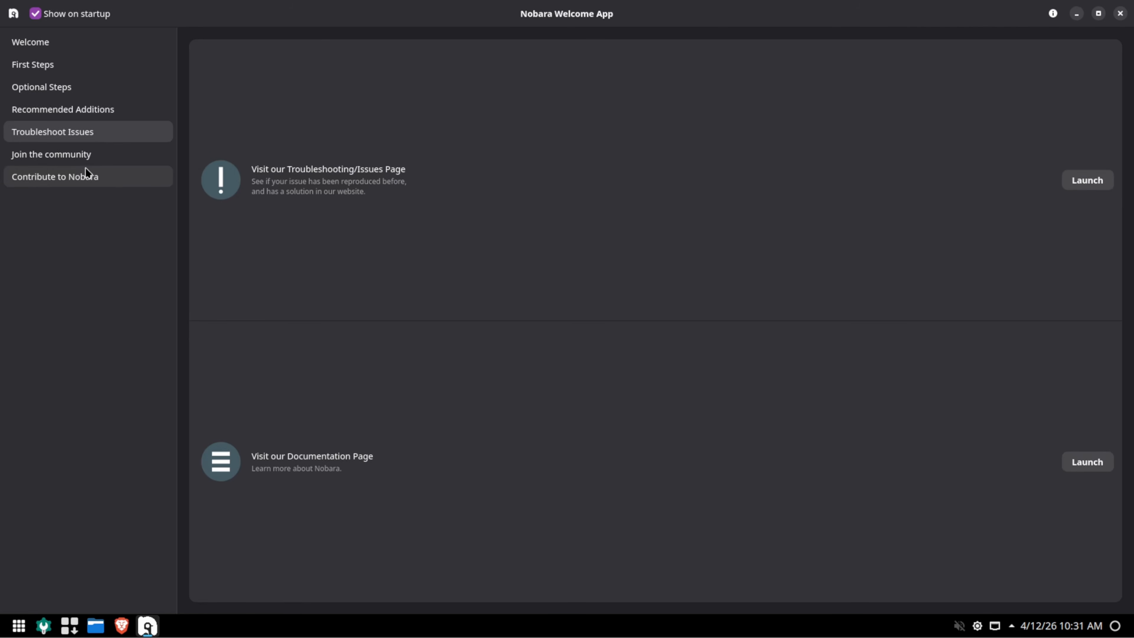
View Join the community and Contribute to Nobara pages, then close the Welcome App.
left_click(83, 157)
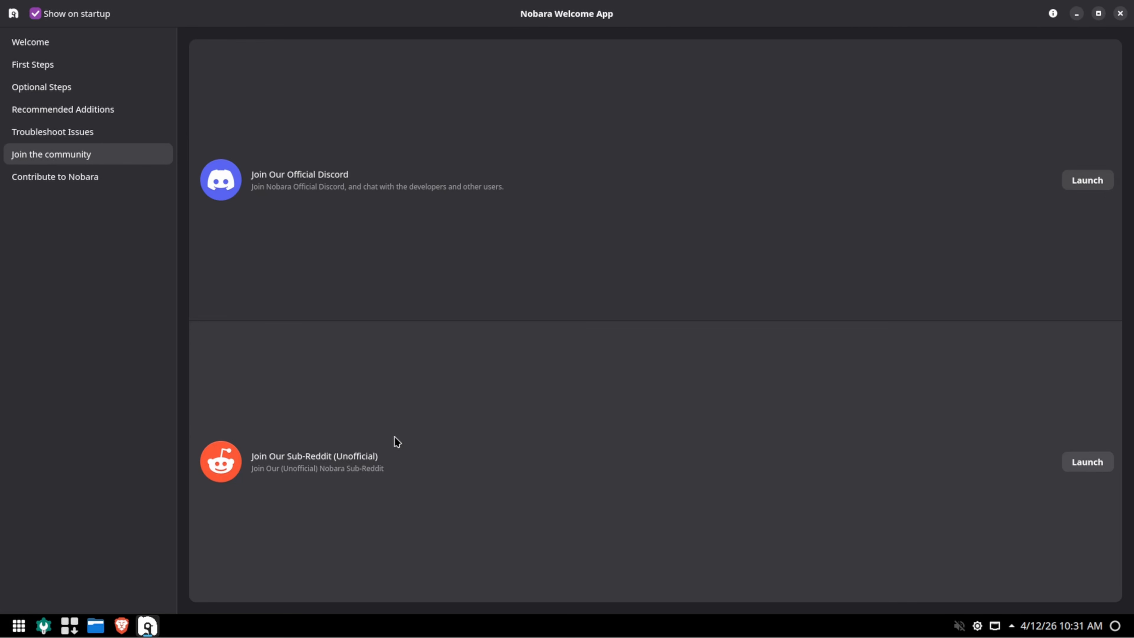
left_click(92, 184)
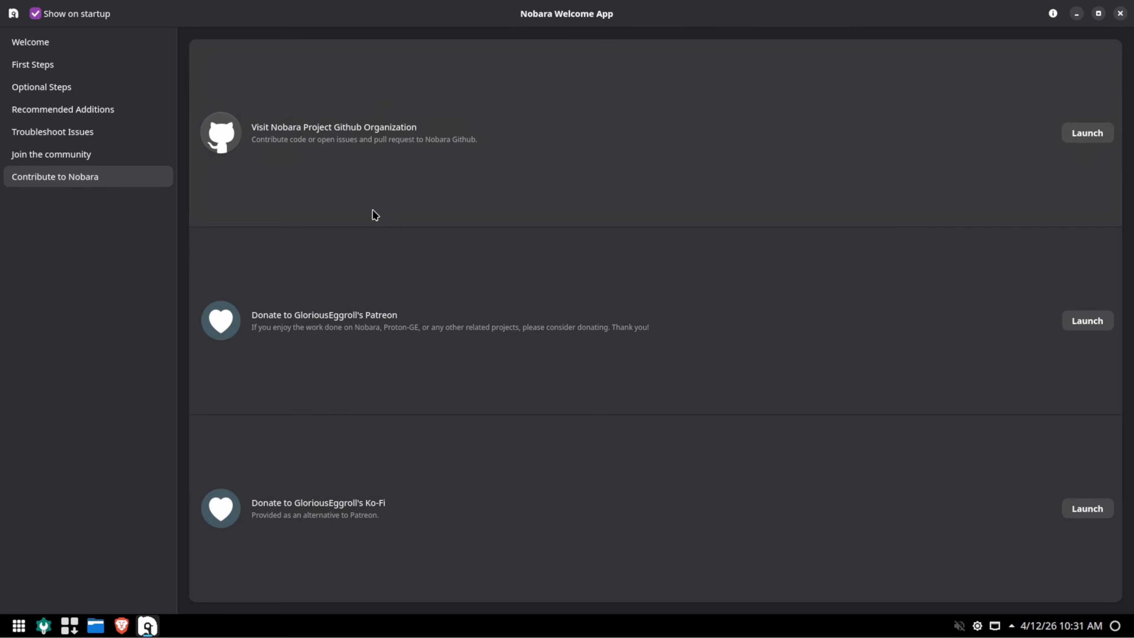
left_click(1119, 13)
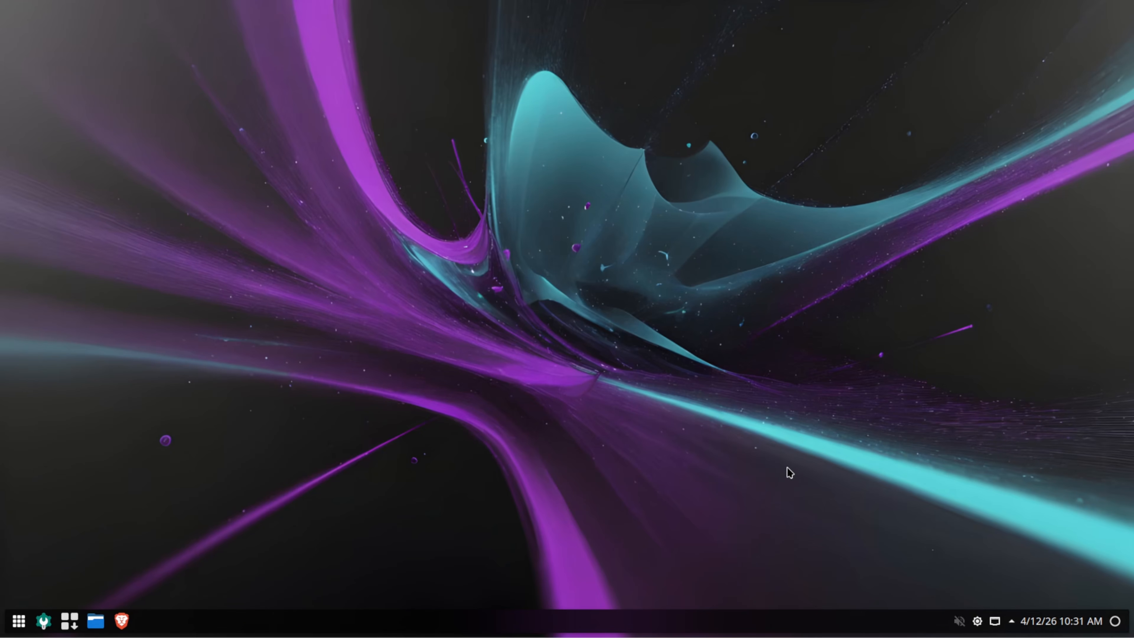